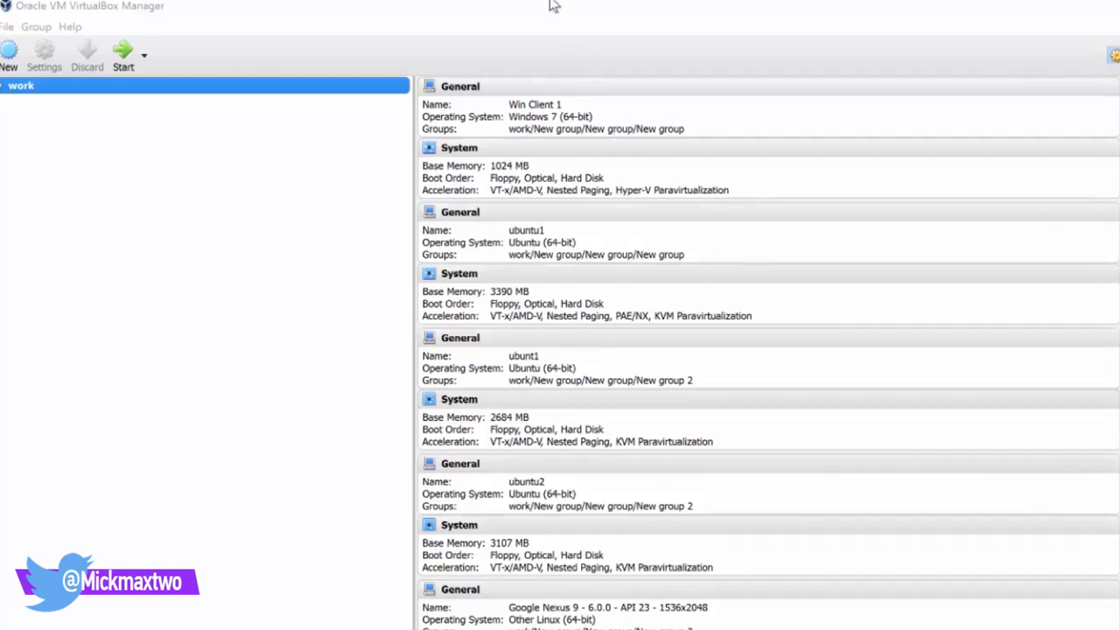
Check the VirtualBox version information from the Help menu, then dismiss it
{"action": "mouse_move", "coordinate": [549, 7]}
{"action": "left_mouse_down"}
{"action": "mouse_move", "coordinate": [512, 75]}
{"action": "mouse_move", "coordinate": [551, 27]}
{"action": "left_mouse_up"}
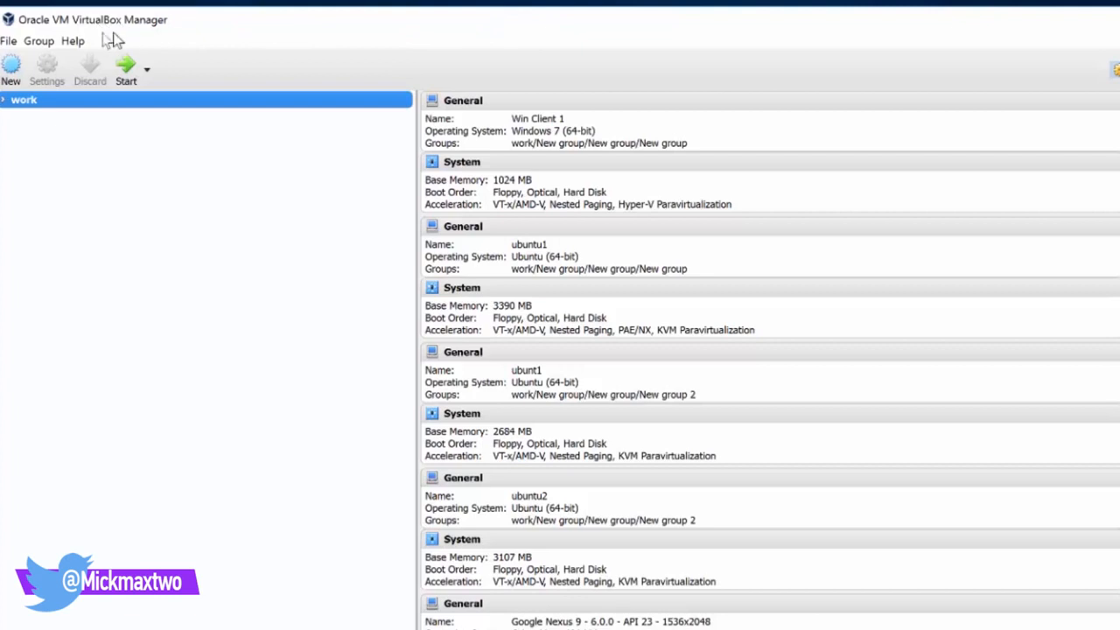
{"action": "left_click", "coordinate": [72, 40]}
{"action": "left_click", "coordinate": [93, 98]}
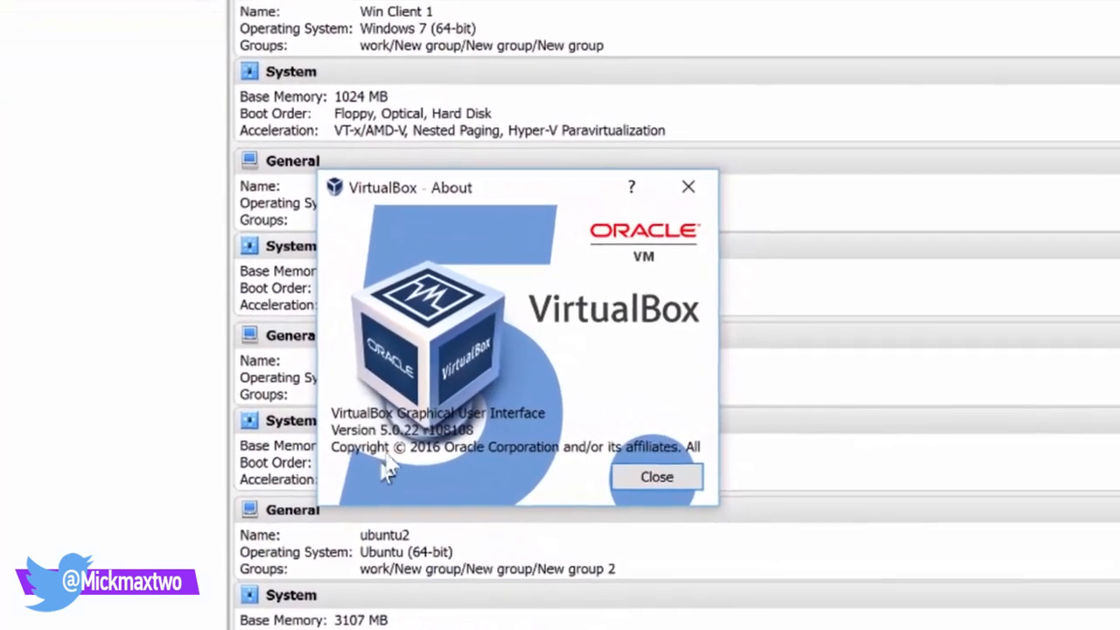
{"action": "left_click", "coordinate": [670, 482]}
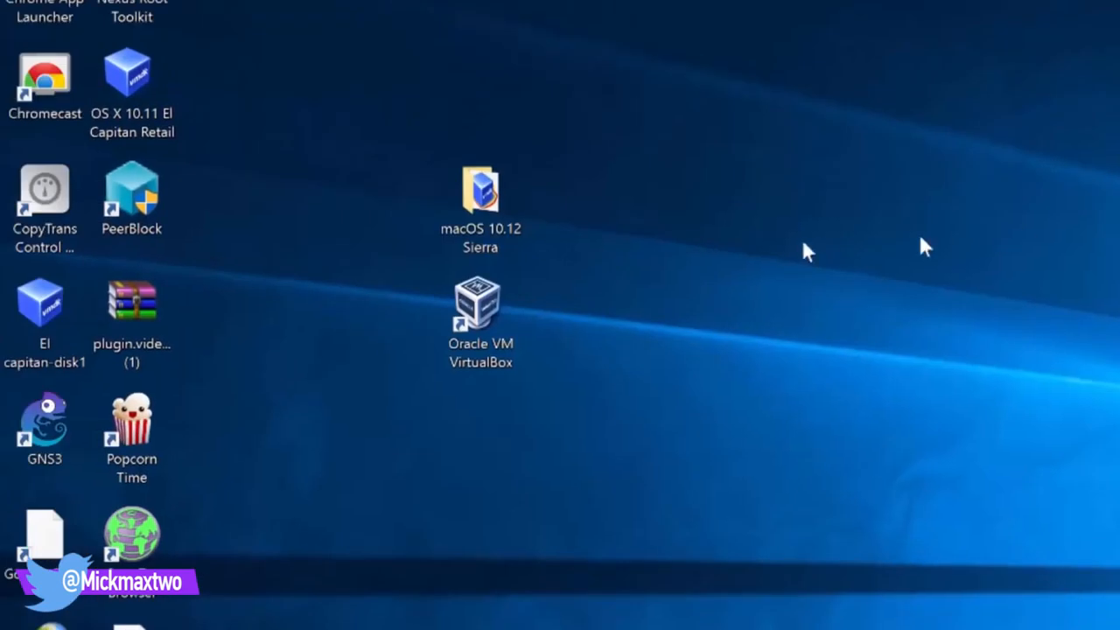
Open the macOS 10.12 Sierra folder and look over the VBoxManage command lines in Notepad
{"action": "double_click", "coordinate": [481, 192]}
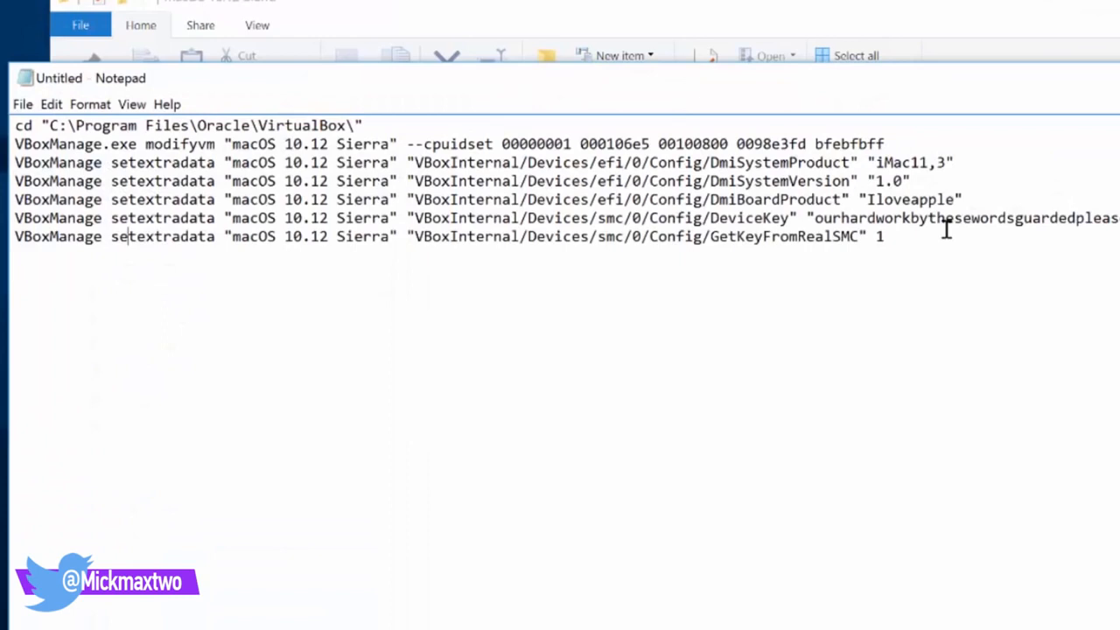
{"action": "left_click_drag", "start_coordinate": [885, 235], "coordinate": [16, 125]}
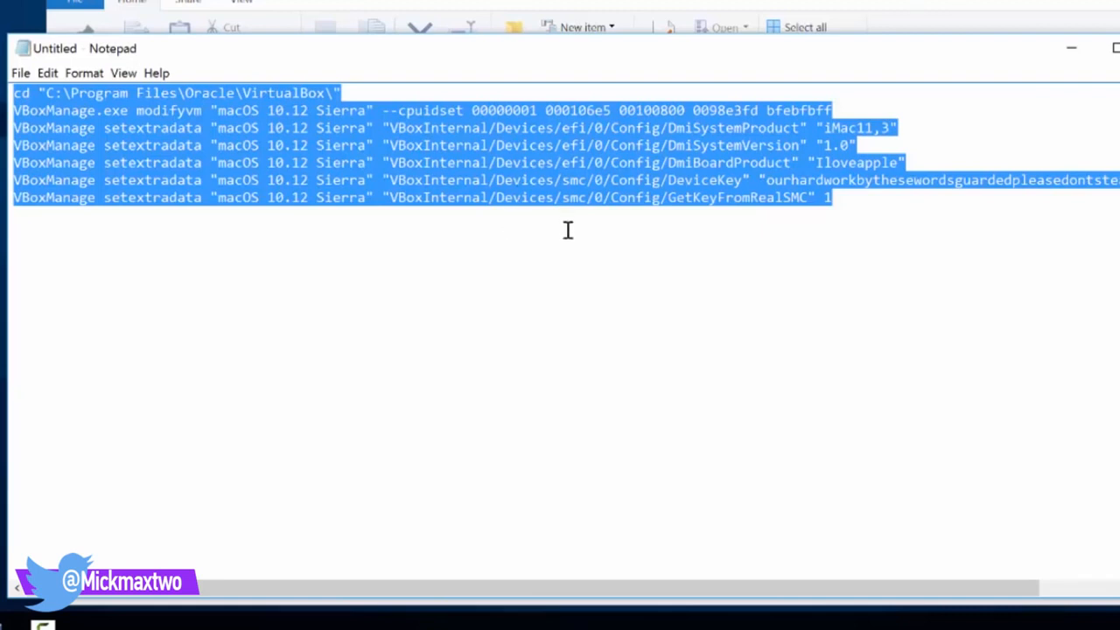
{"action": "left_click_drag", "start_coordinate": [560, 232], "coordinate": [566, 232]}
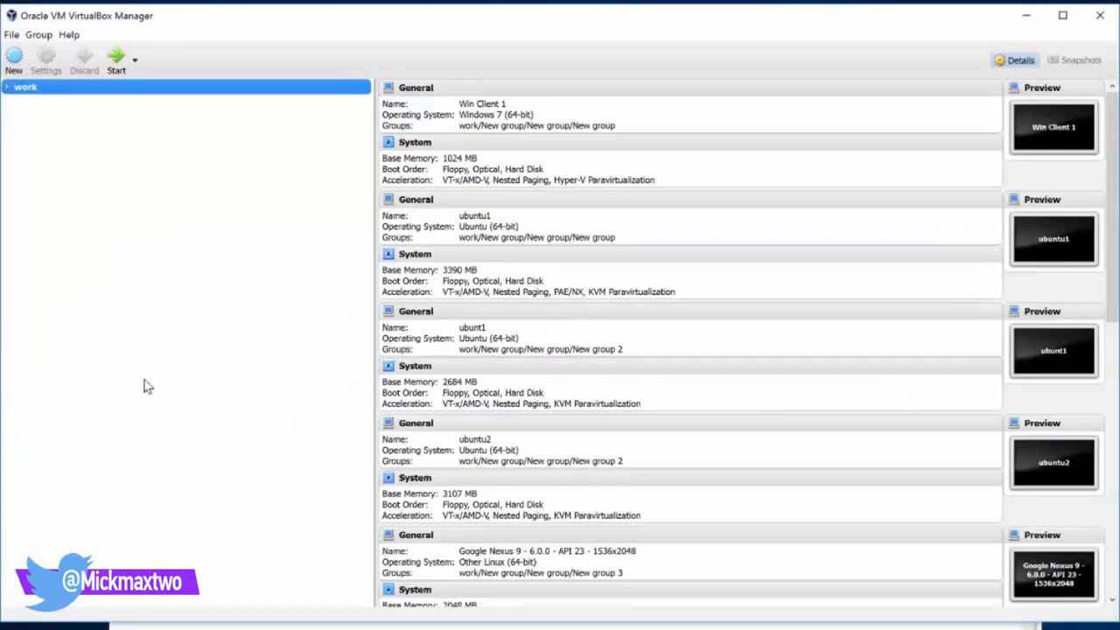
Start a new VM named Mac Sierra with version Mac OS X 10.11 El Capitan (64-bit)
{"action": "left_click", "coordinate": [13, 58]}
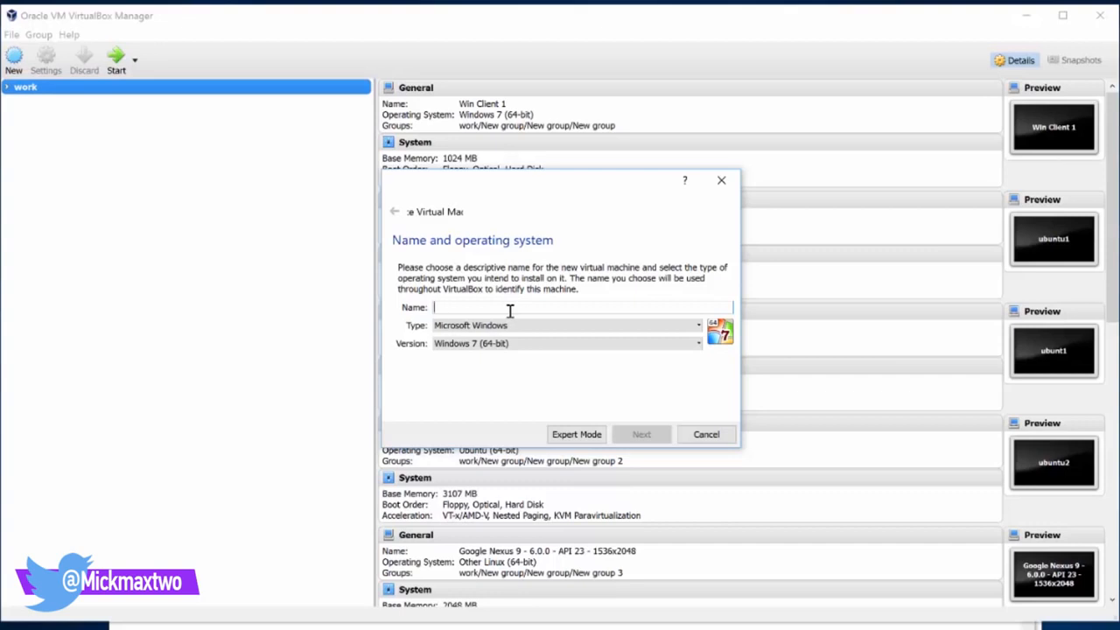
{"action": "type", "text": "Mac Sierra"}
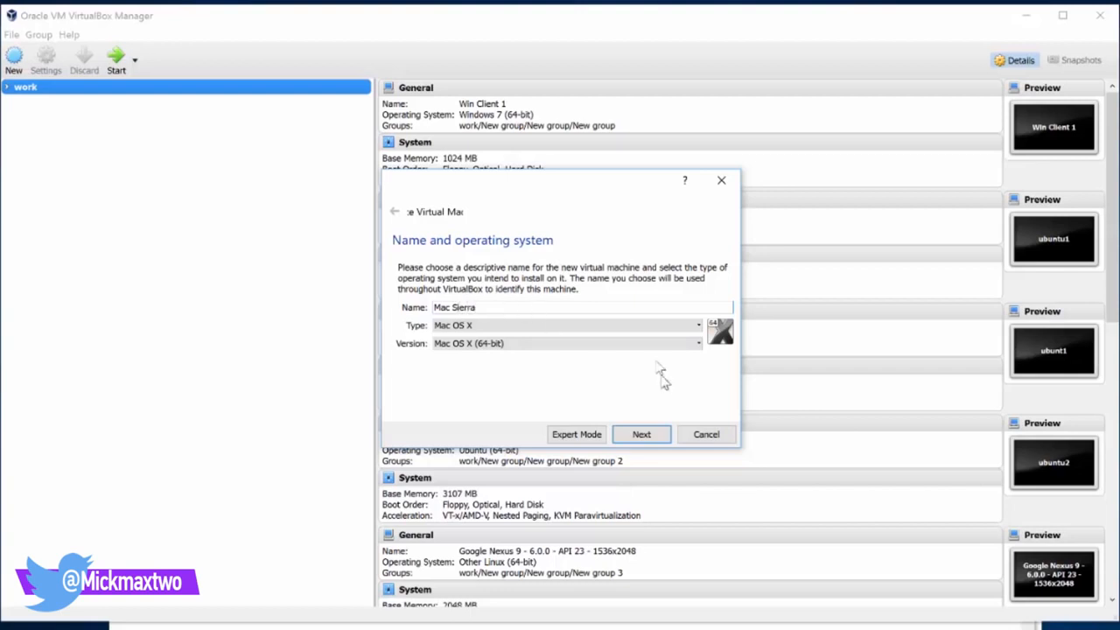
{"action": "left_click", "coordinate": [491, 345]}
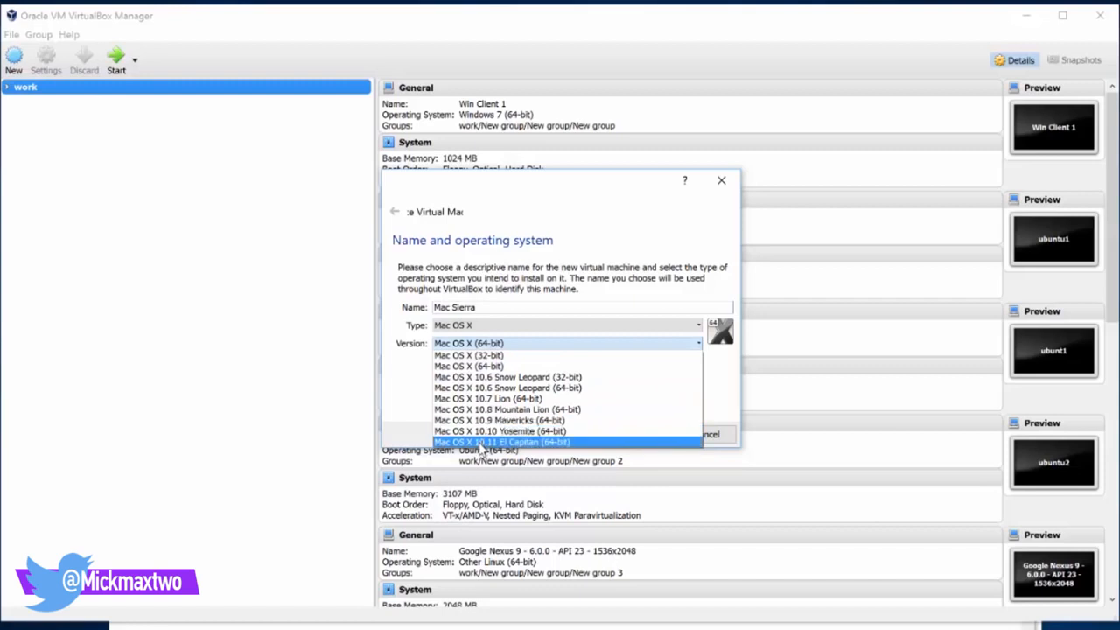
{"action": "left_click", "coordinate": [482, 445]}
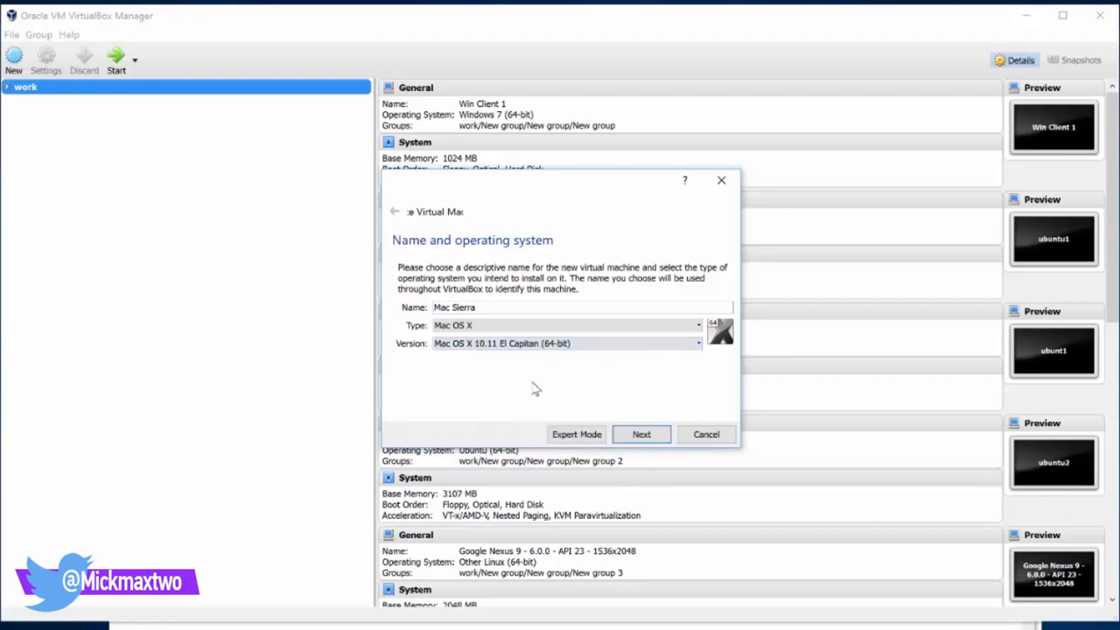
Set the VM's memory to 4096 MB, replacing the default 2048 MB
{"action": "left_click", "coordinate": [644, 436]}
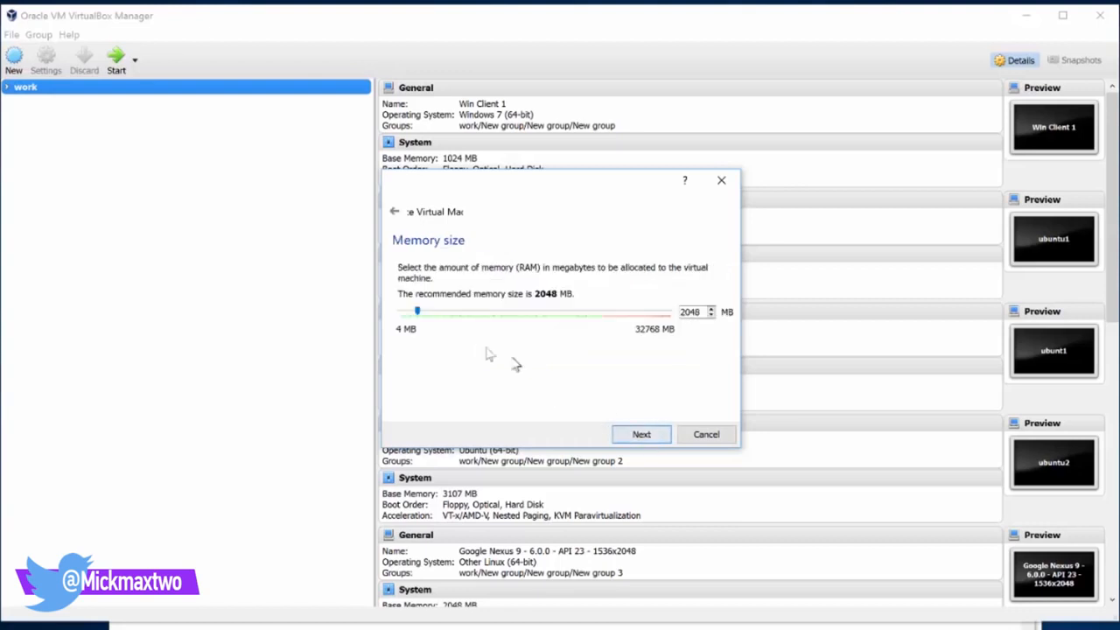
{"action": "left_click_drag", "start_coordinate": [700, 313], "coordinate": [649, 312]}
{"action": "type", "text": "4096"}
{"action": "left_click", "coordinate": [648, 436]}
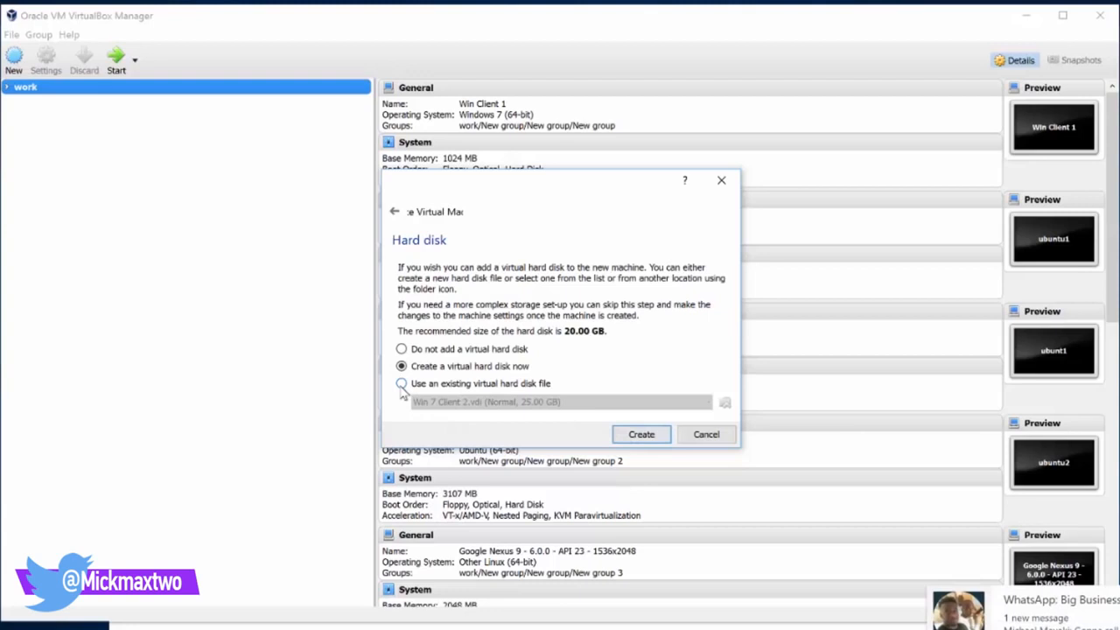
Attach the existing macOS 10.12 Sierra.vmdk as the hard disk and create the Mac Sierra VM
{"action": "left_click", "coordinate": [400, 384]}
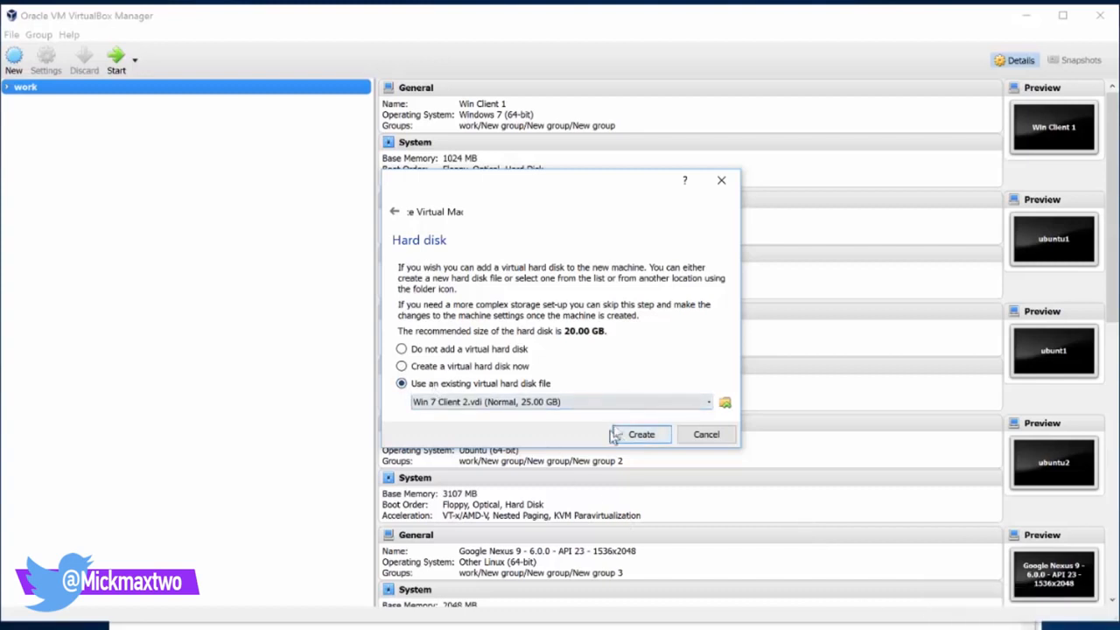
{"action": "left_click", "coordinate": [649, 403]}
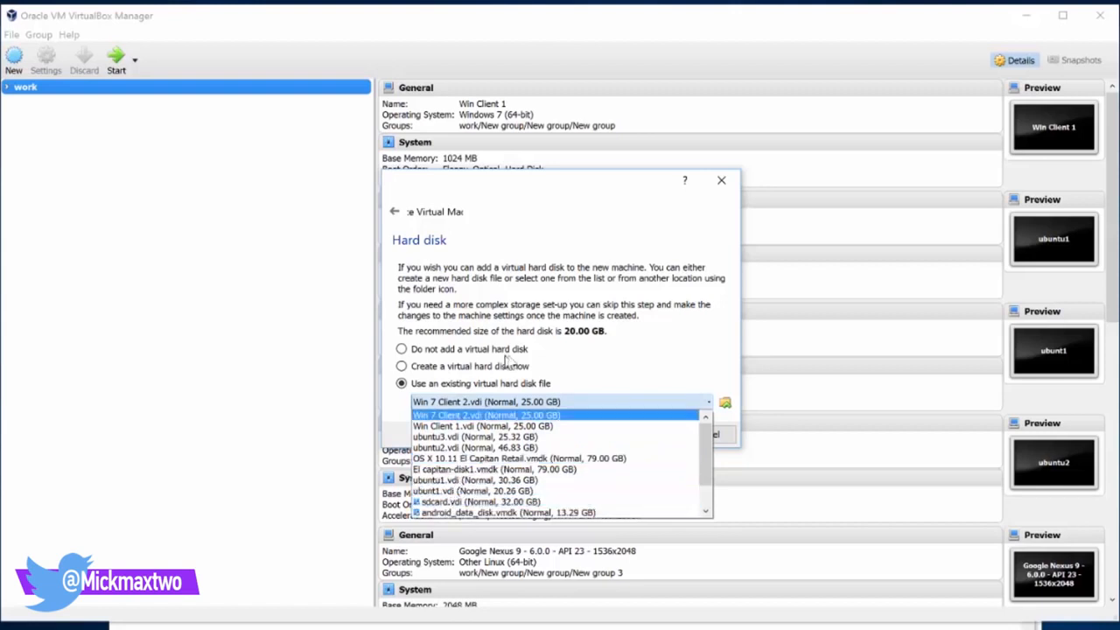
{"action": "left_click", "coordinate": [639, 376]}
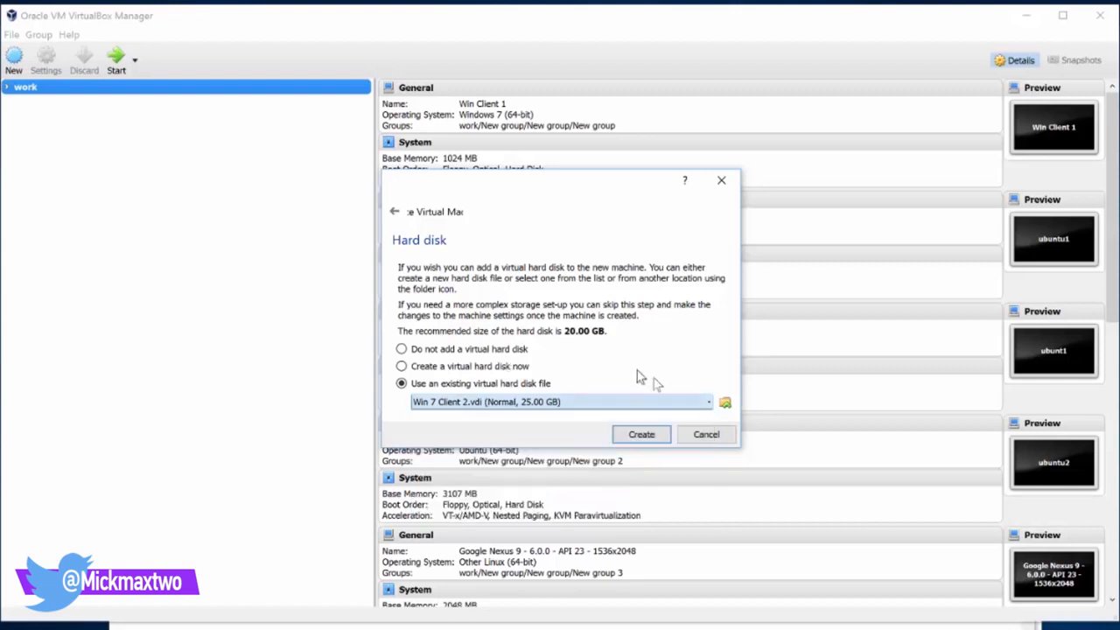
{"action": "left_click", "coordinate": [725, 405]}
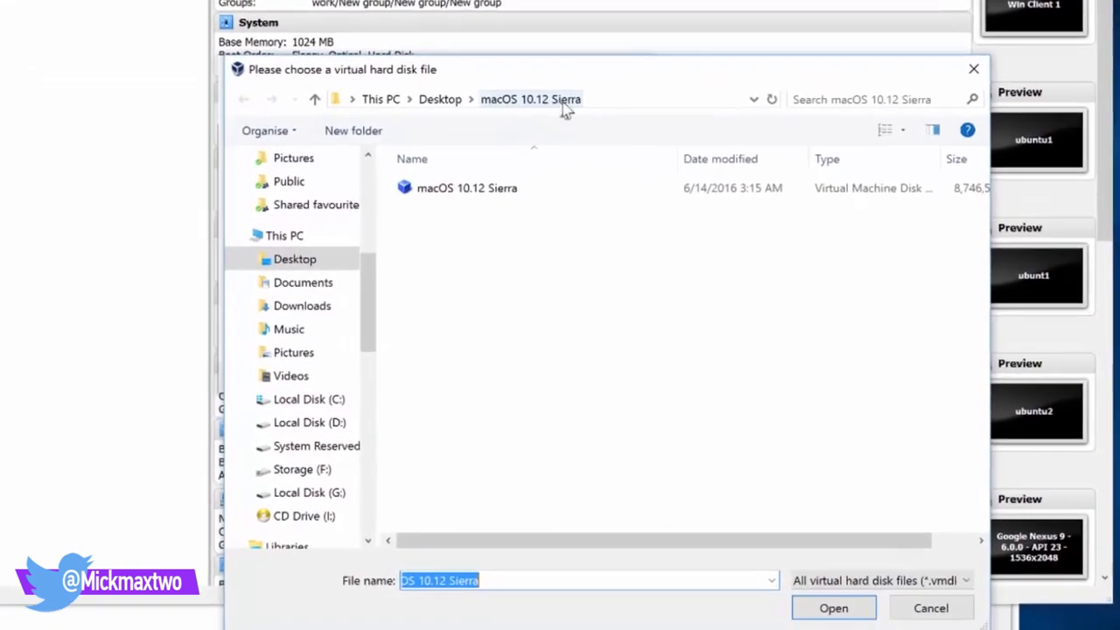
{"action": "left_click", "coordinate": [475, 191]}
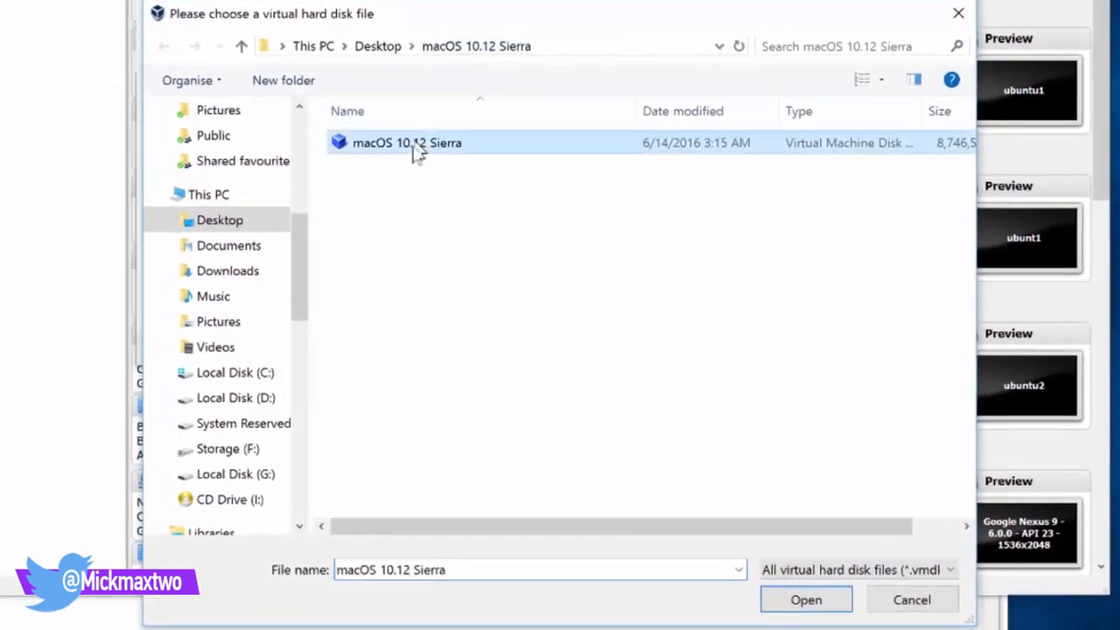
{"action": "left_click", "coordinate": [807, 600]}
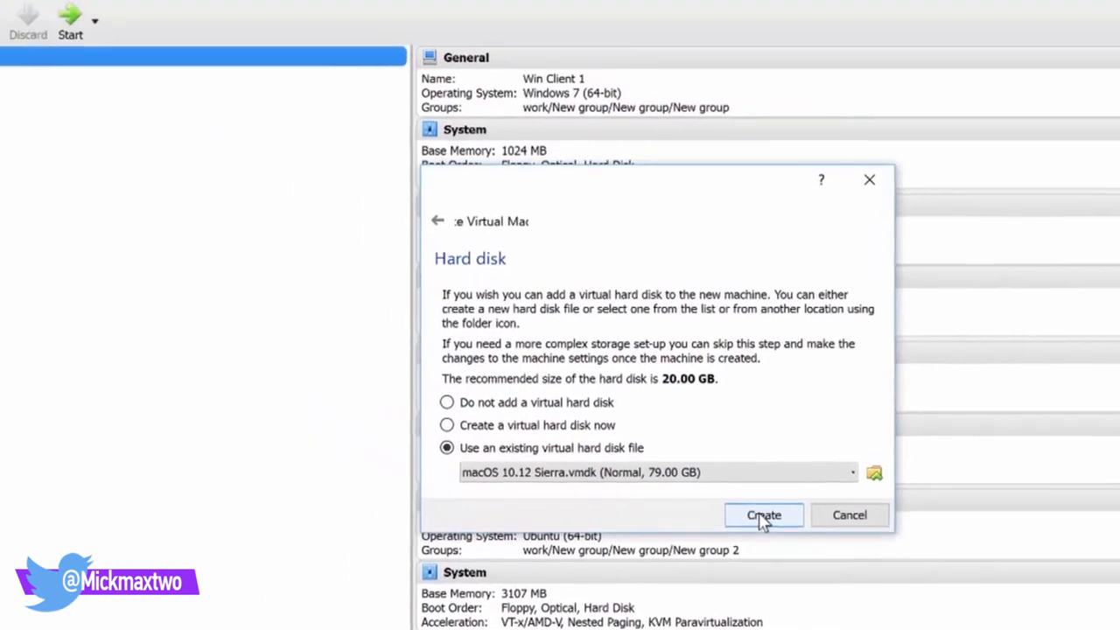
{"action": "left_click", "coordinate": [560, 396]}
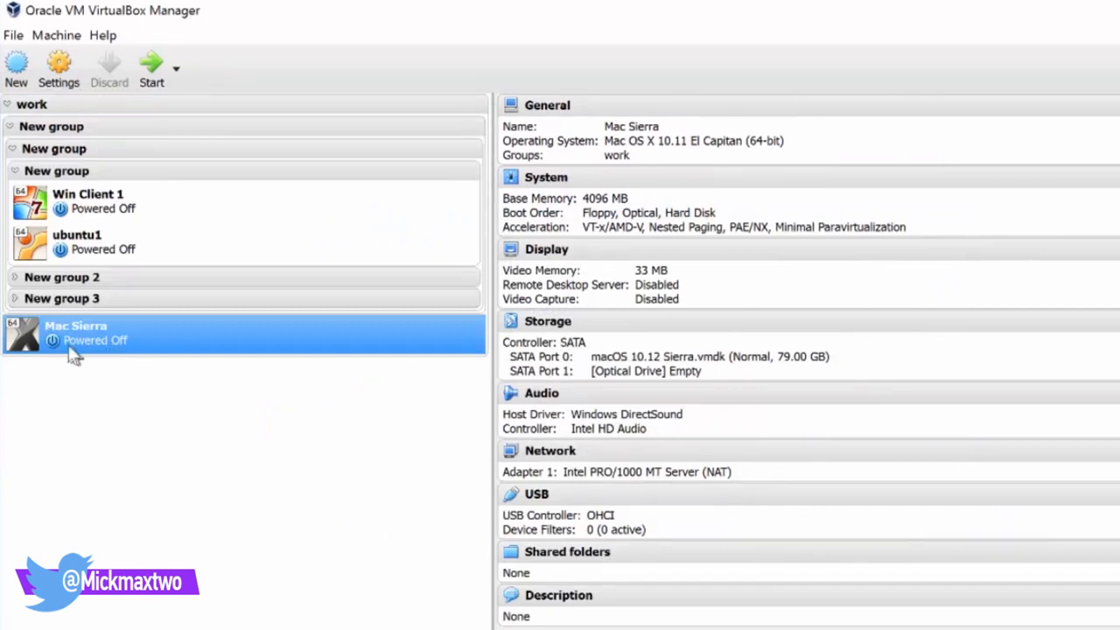
Give Mac Sierra 2 CPUs in its System processor settings
{"action": "left_click", "coordinate": [60, 74]}
{"action": "left_click", "coordinate": [518, 280]}
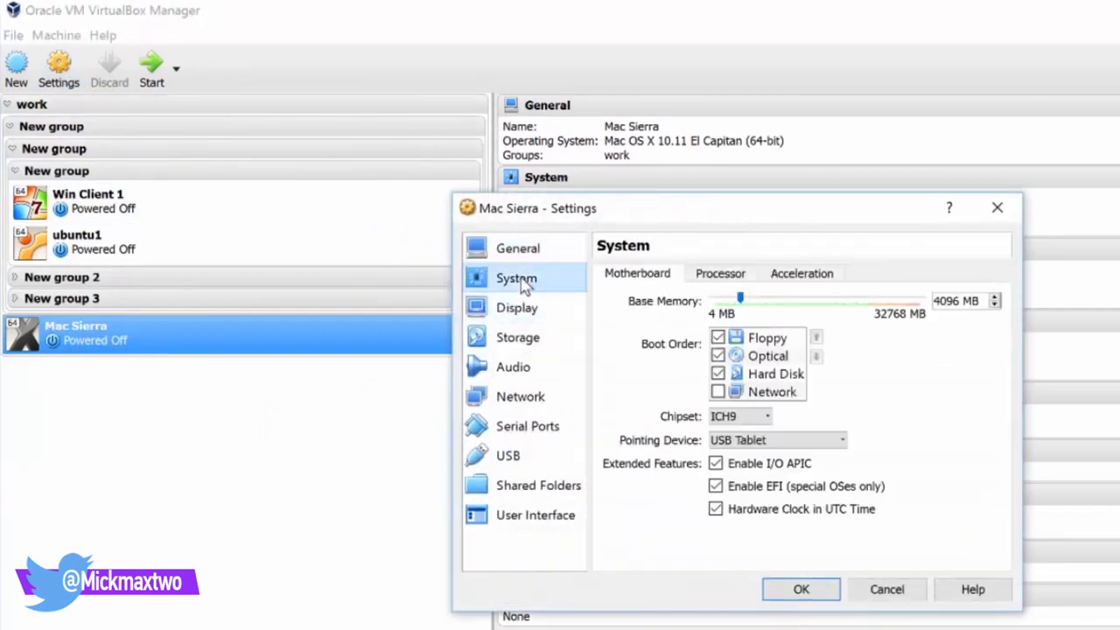
{"action": "left_click", "coordinate": [707, 280]}
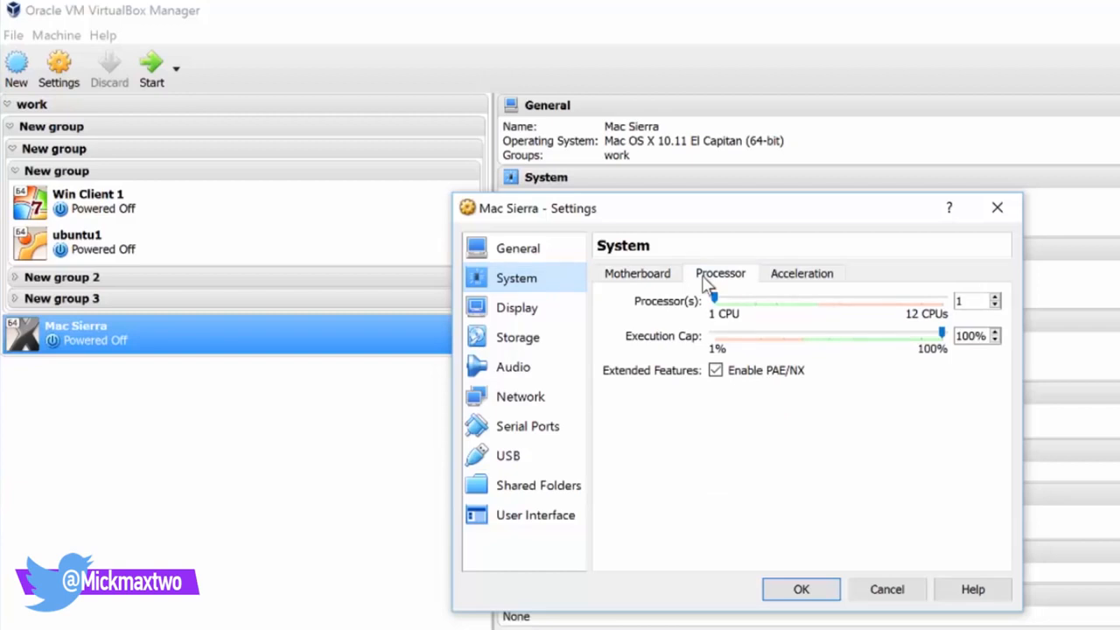
{"action": "left_click_drag", "start_coordinate": [714, 298], "coordinate": [730, 301]}
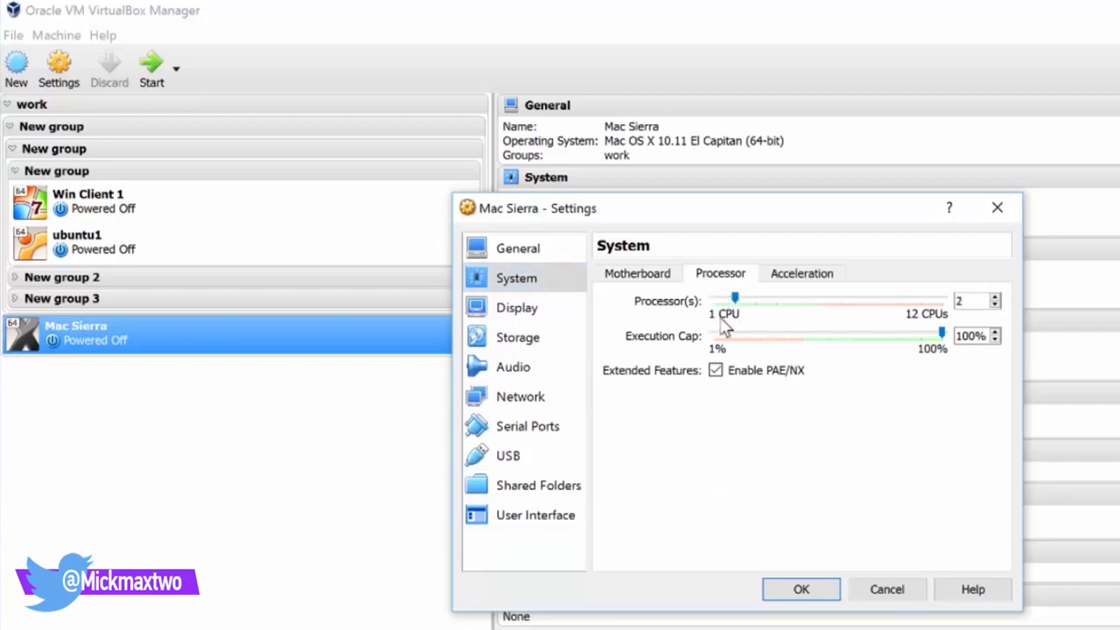
Uncheck Floppy in the motherboard boot order
{"action": "left_click", "coordinate": [630, 278]}
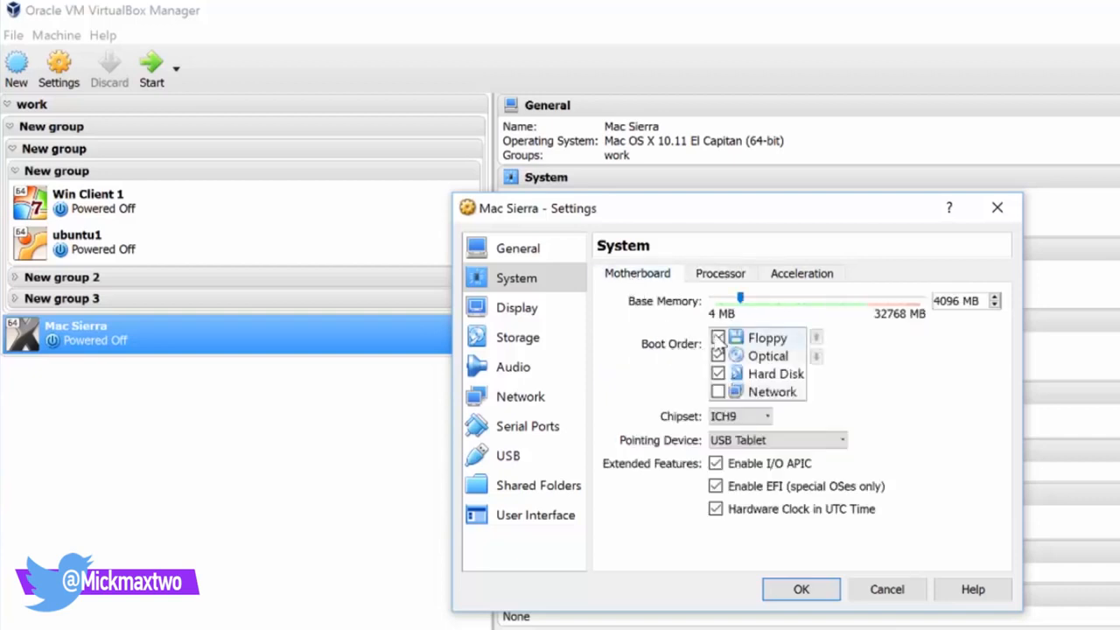
{"action": "left_click", "coordinate": [719, 338]}
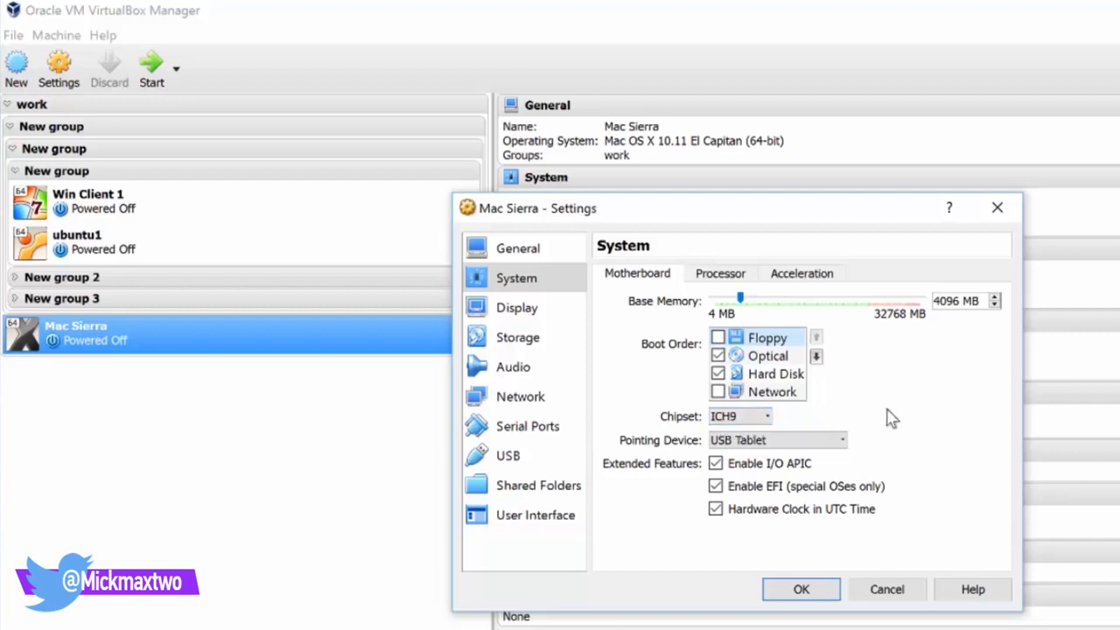
{"action": "left_click", "coordinate": [525, 308]}
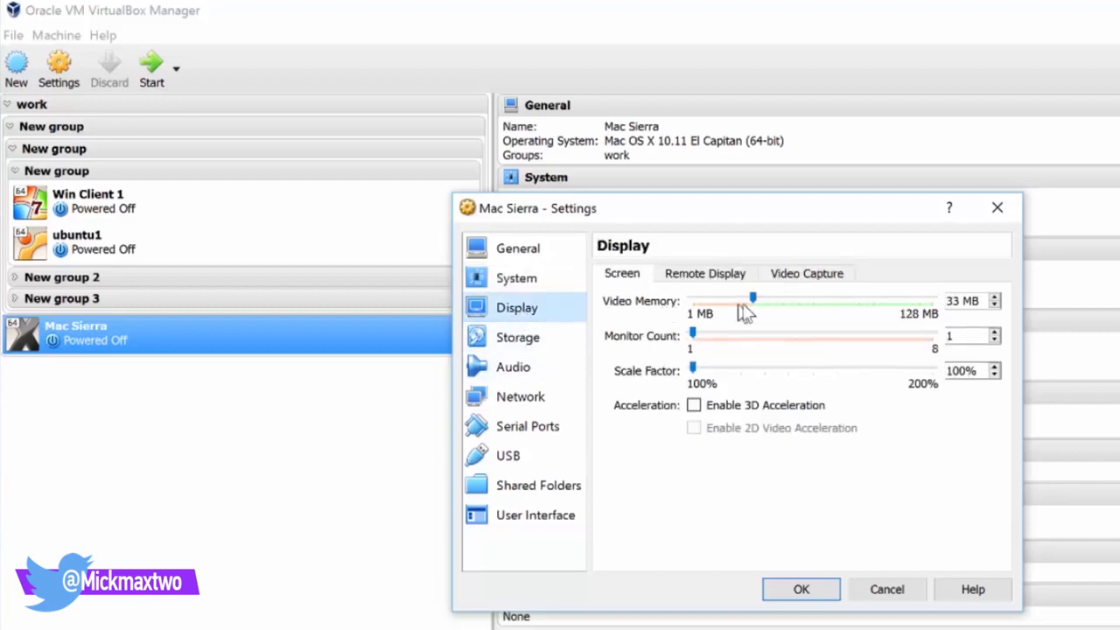
Raise video memory to 128 MB and check the attached macOS 10.12 Sierra disk in Storage
{"action": "left_click_drag", "start_coordinate": [753, 299], "coordinate": [947, 303]}
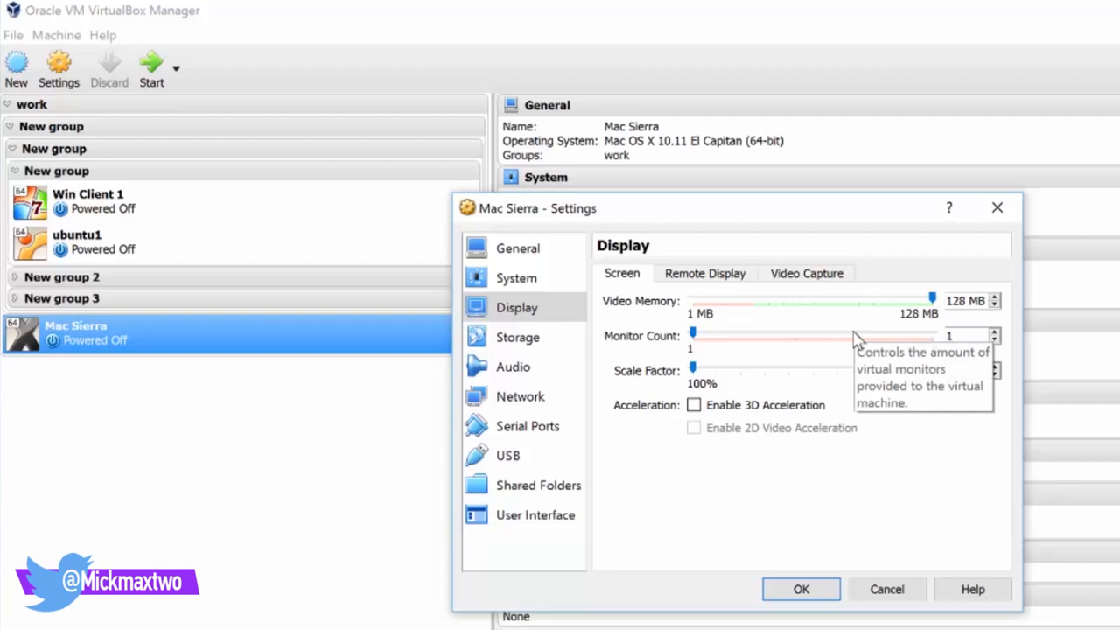
{"action": "left_click", "coordinate": [518, 345]}
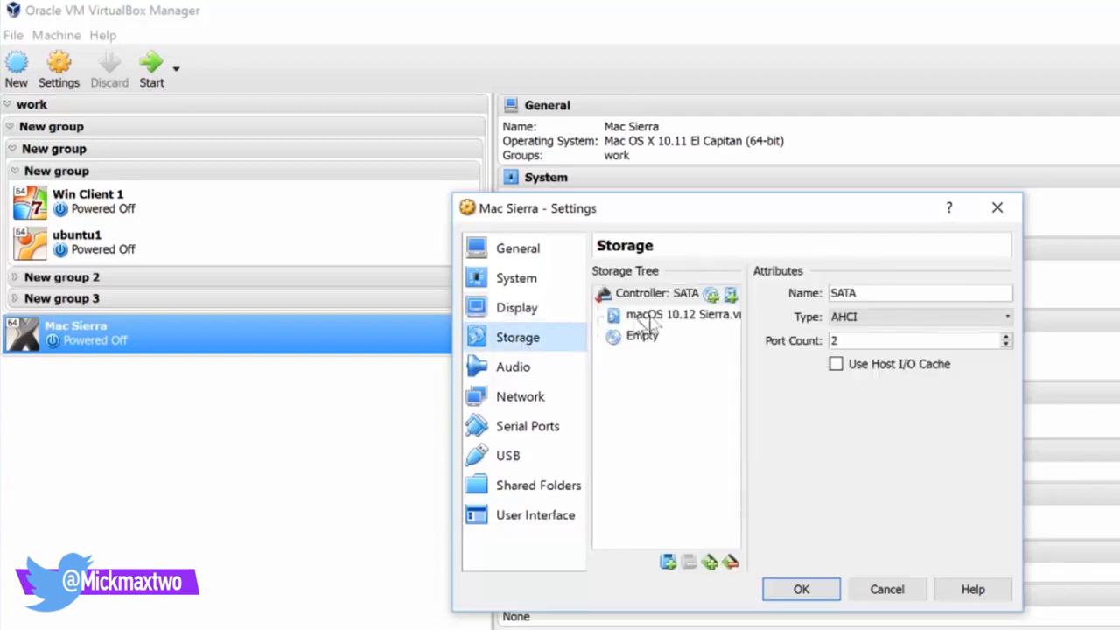
{"action": "left_click", "coordinate": [685, 317]}
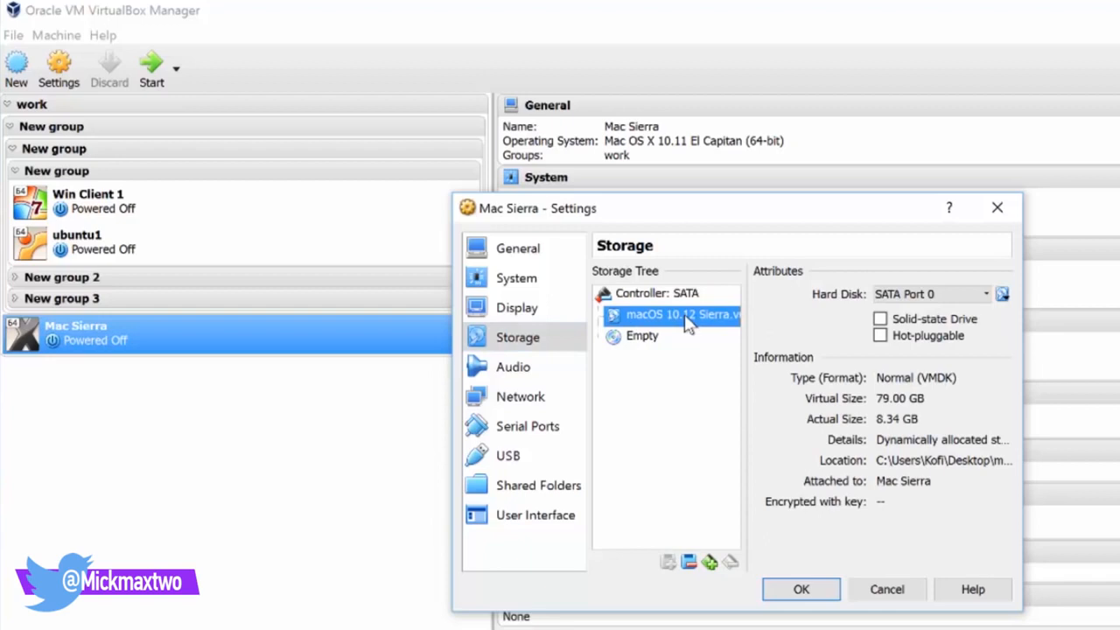
Review the audio, network and general settings, then close the dialog with OK
{"action": "left_click", "coordinate": [518, 368]}
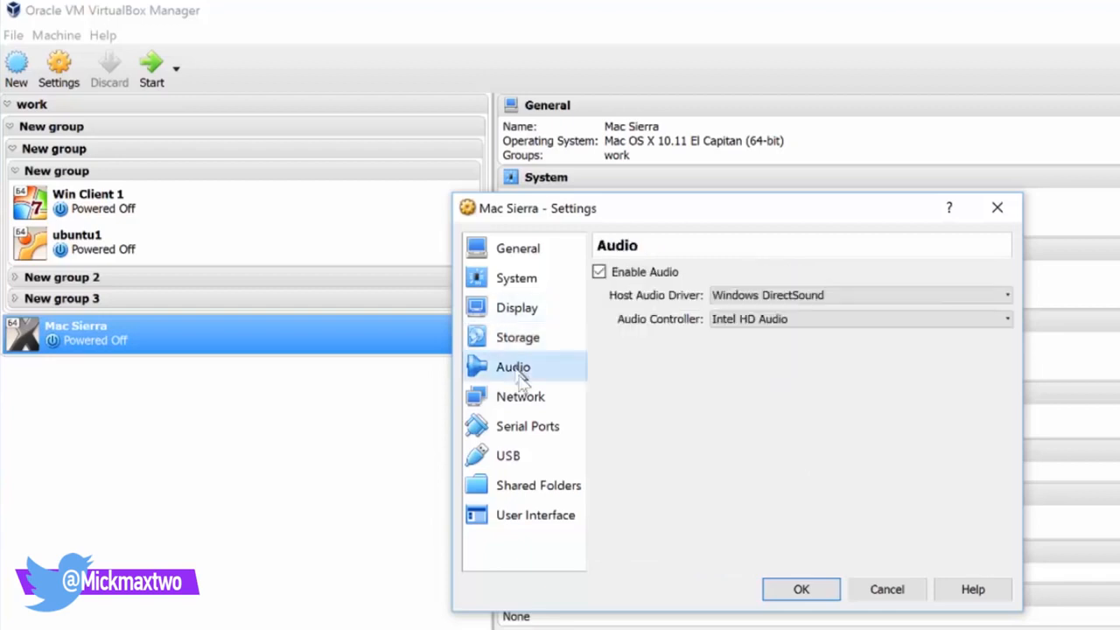
{"action": "left_click", "coordinate": [530, 398]}
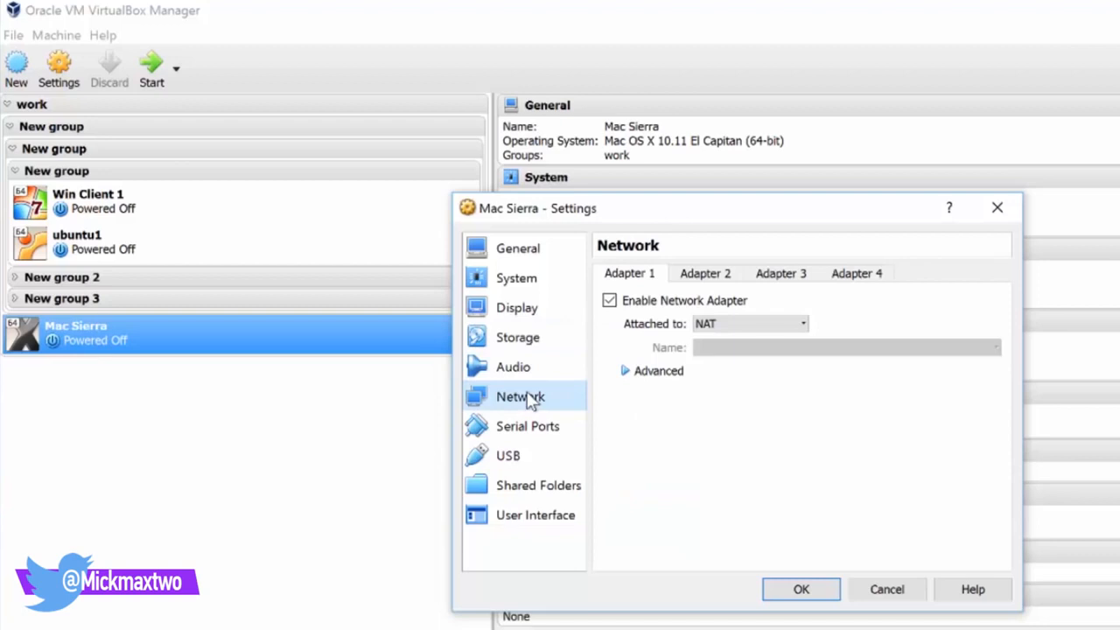
{"action": "left_click", "coordinate": [517, 251]}
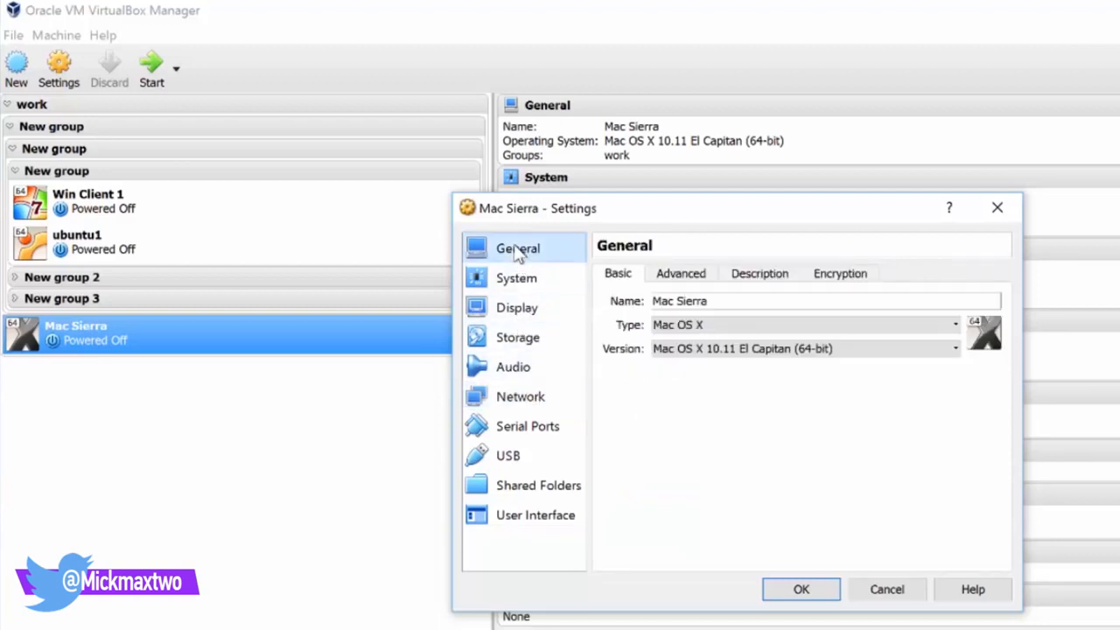
{"action": "left_click", "coordinate": [801, 591]}
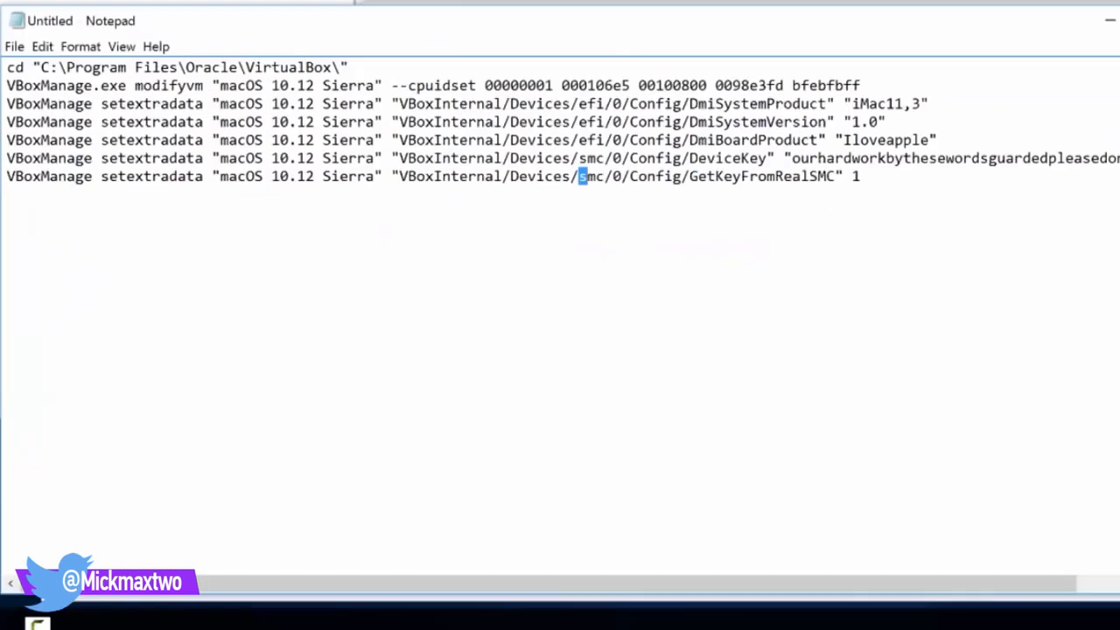
Select the quoted VM name in Notepad's modifyvm line, then return to VirtualBox Manager
{"action": "left_click_drag", "start_coordinate": [323, 176], "coordinate": [519, 122]}
{"action": "left_click_drag", "start_coordinate": [221, 86], "coordinate": [374, 103]}
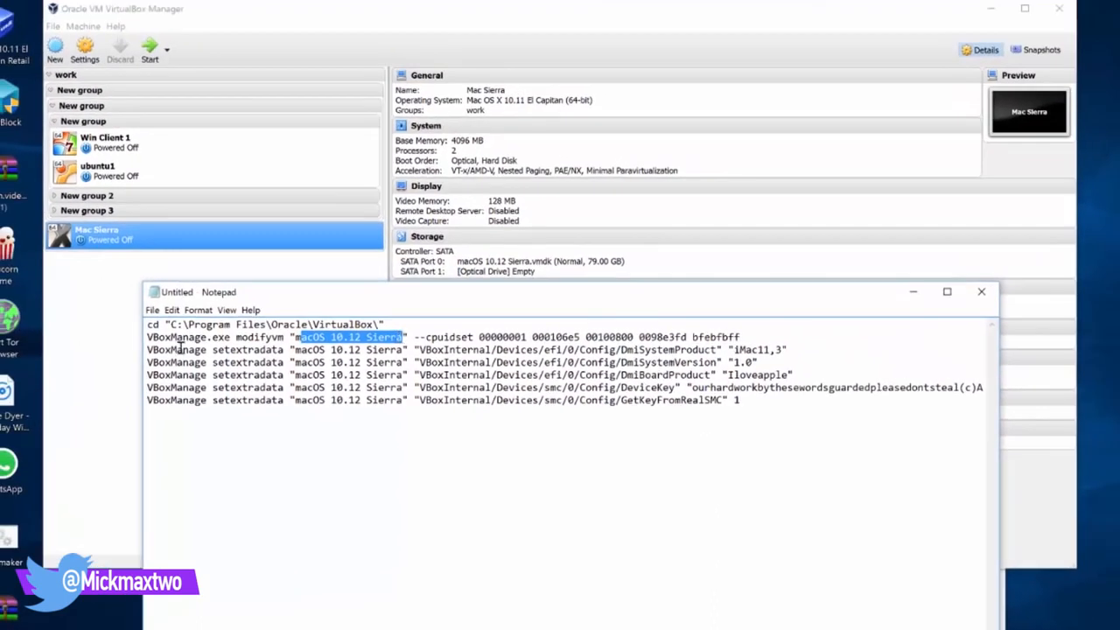
{"action": "left_click", "coordinate": [70, 368]}
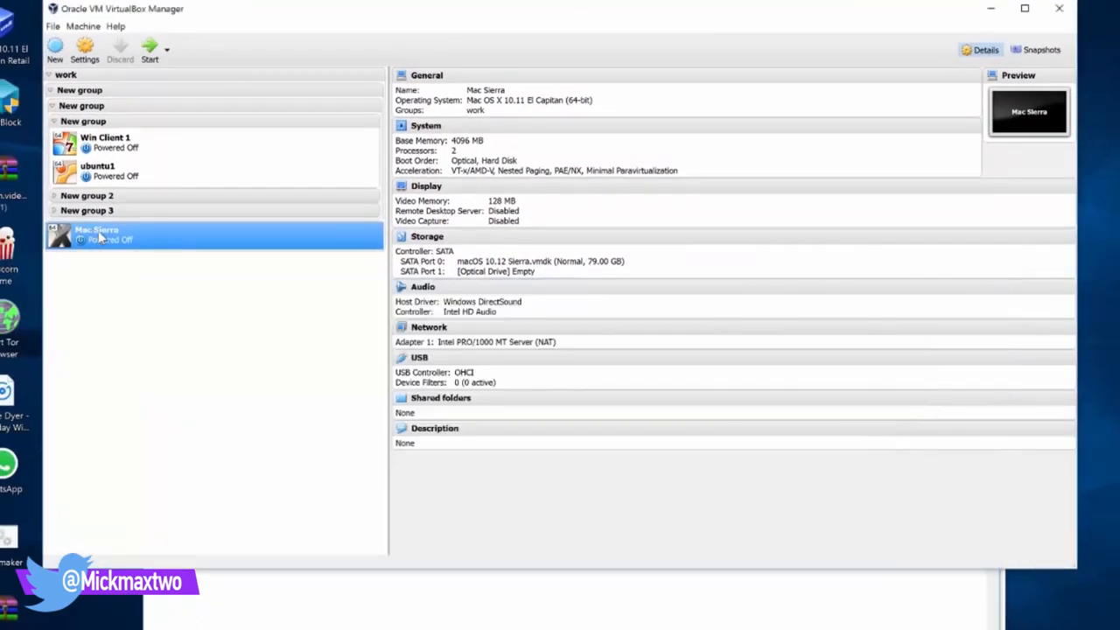
Select the quoted name 'macOS 10.12 Sierra' in Notepad, then return to VirtualBox Manager
{"action": "key", "text": "alt+Tab"}
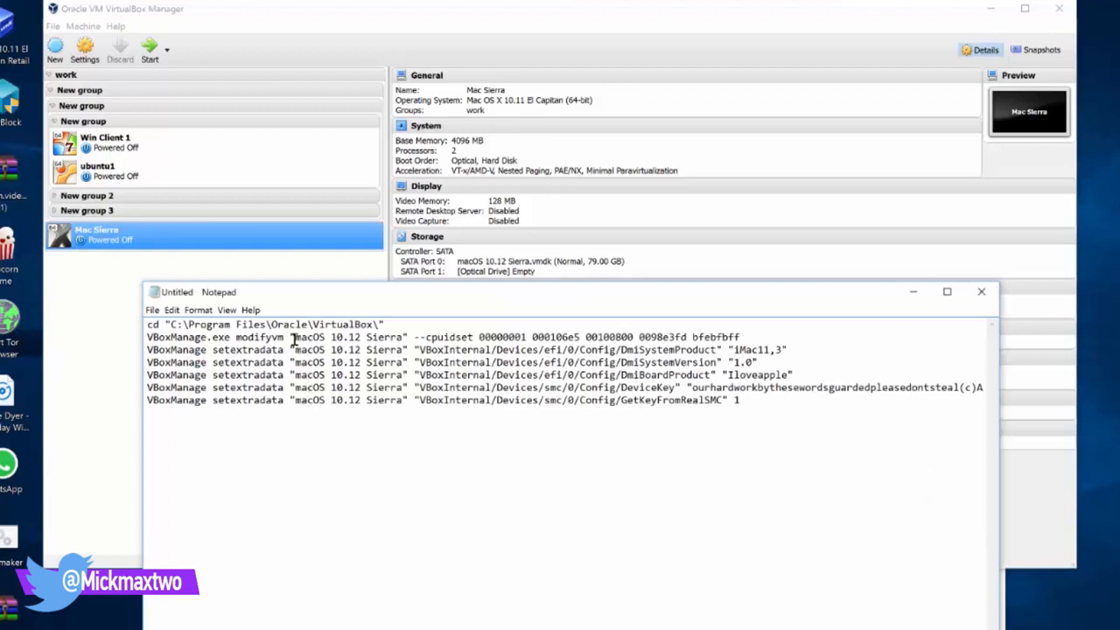
{"action": "left_click_drag", "start_coordinate": [295, 337], "coordinate": [393, 336]}
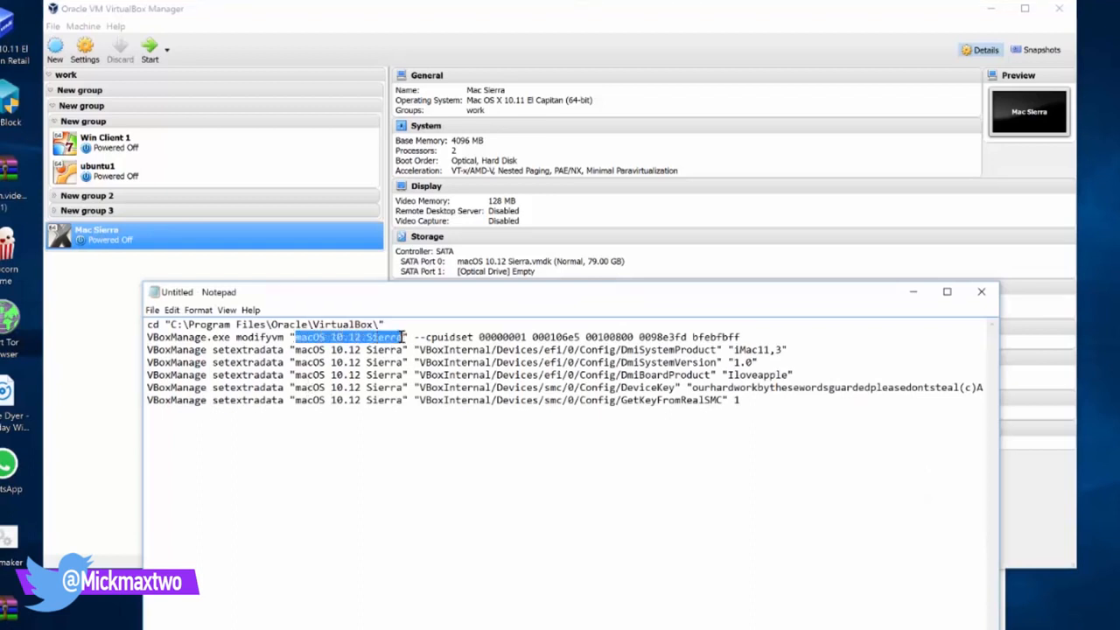
{"action": "left_click", "coordinate": [80, 378]}
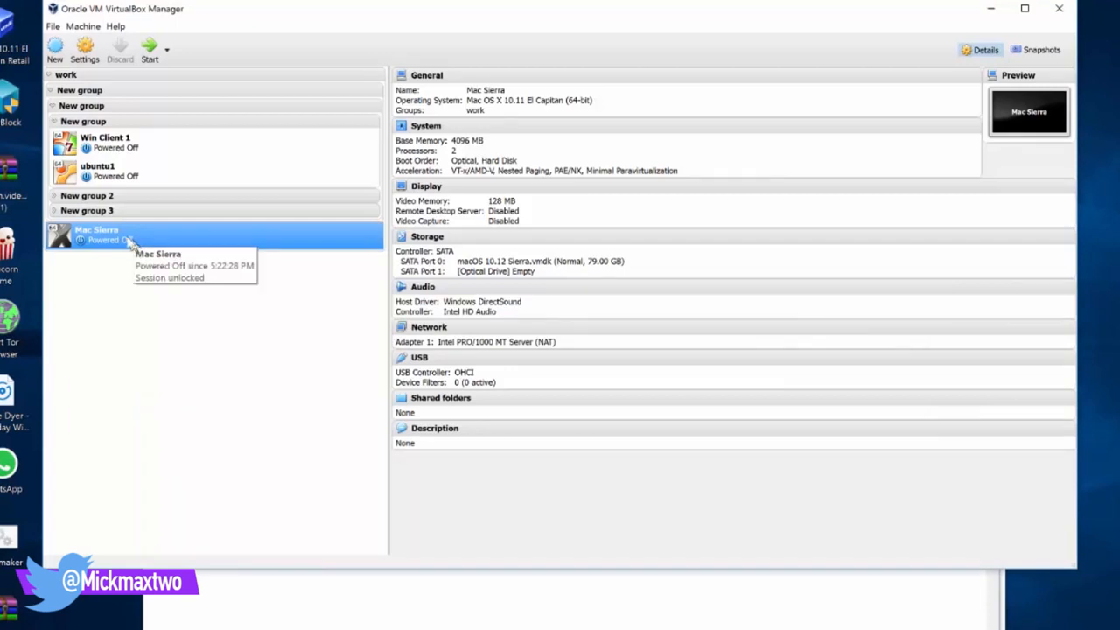
Verify the Name field in General settings reads Mac Sierra, save, and close VirtualBox Manager
{"action": "left_click", "coordinate": [87, 49]}
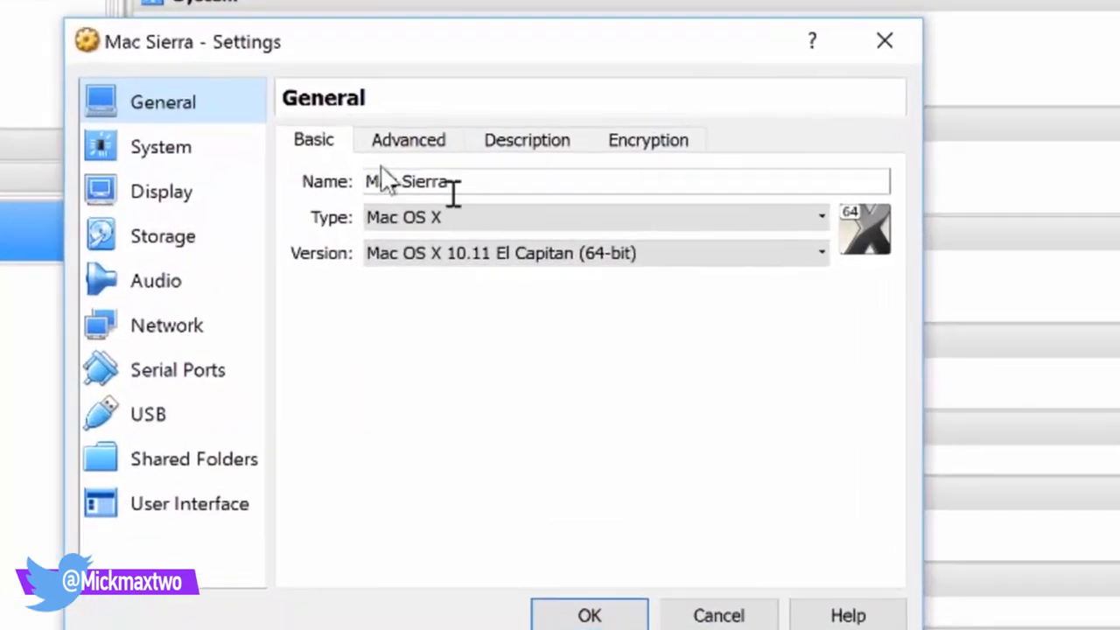
{"action": "left_click", "coordinate": [538, 213]}
{"action": "left_click_drag", "start_coordinate": [429, 179], "coordinate": [317, 178]}
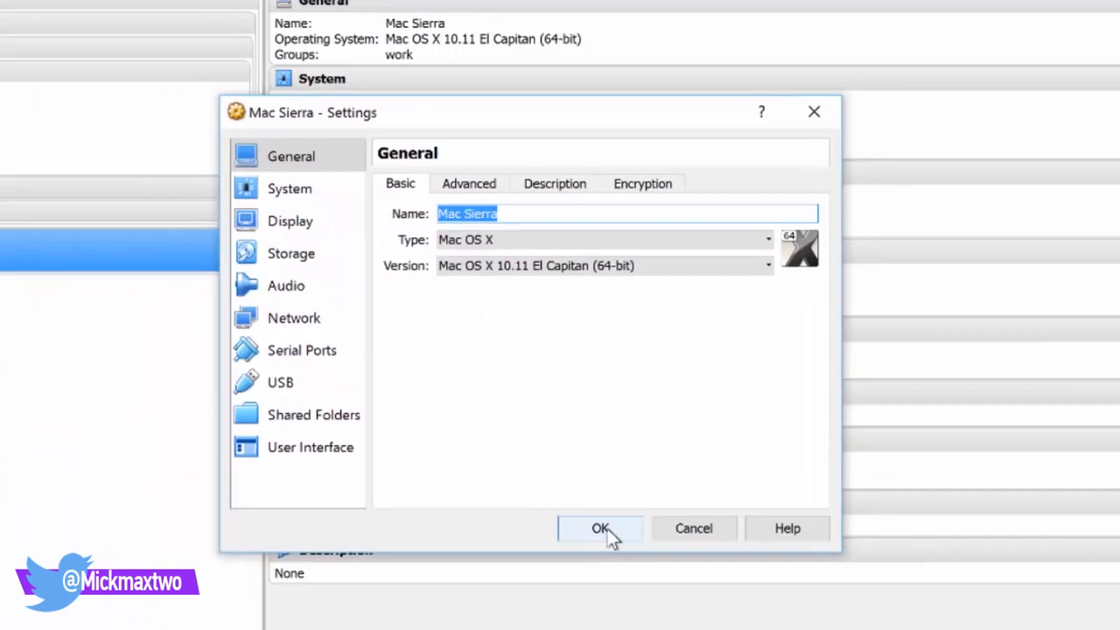
{"action": "left_click", "coordinate": [609, 456]}
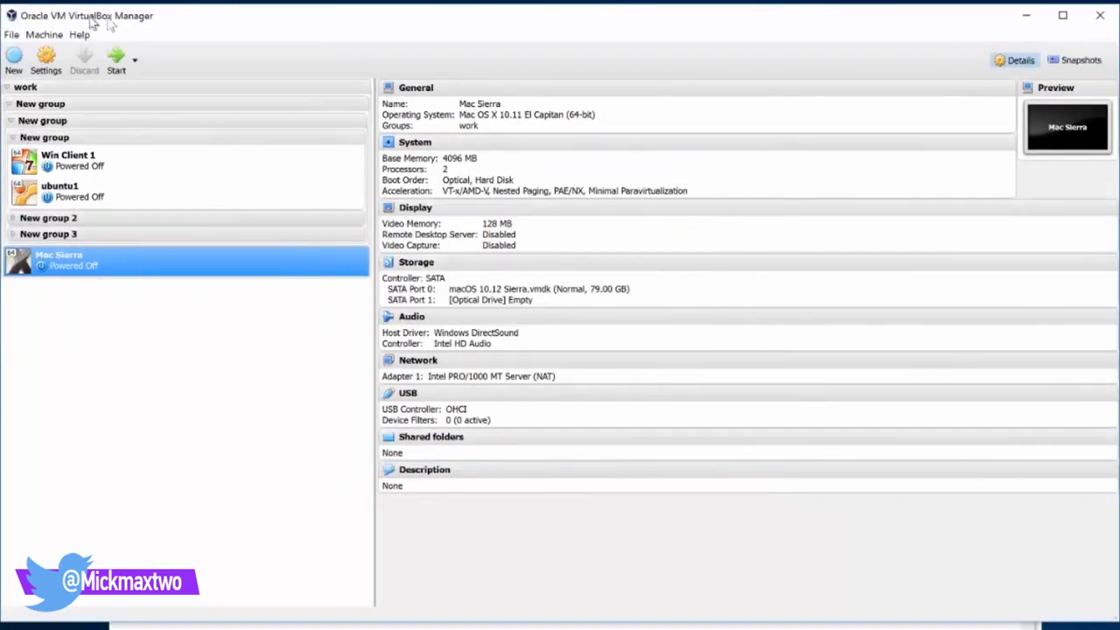
{"action": "left_click", "coordinate": [1099, 15]}
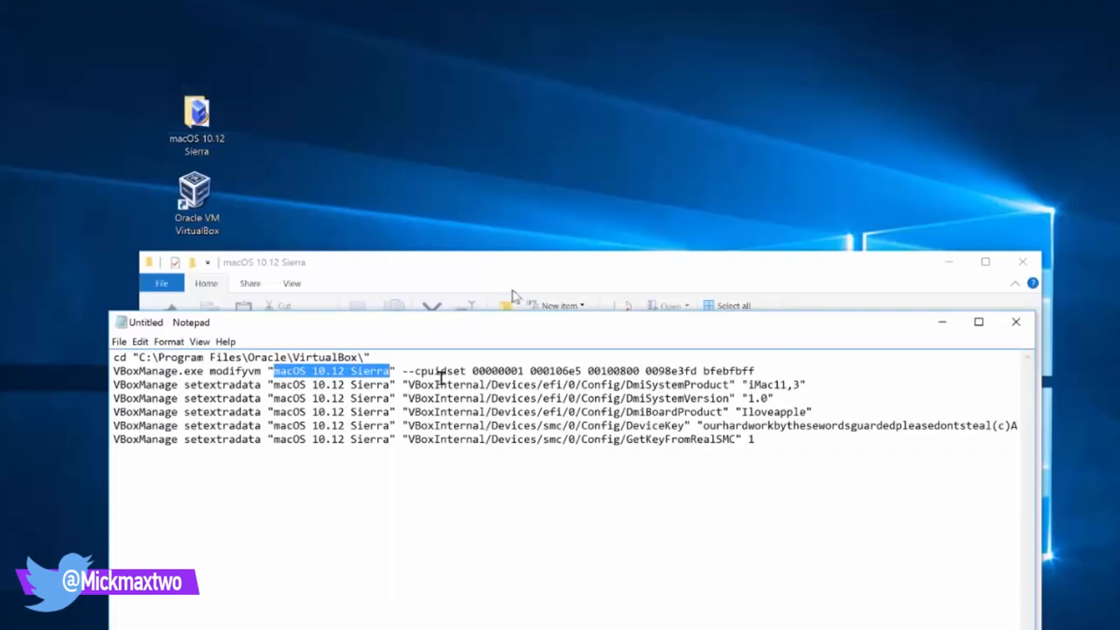
Open Notepad's Replace dialog and enter 'Mac Sierra' as the replacement text
{"action": "left_click", "coordinate": [140, 342]}
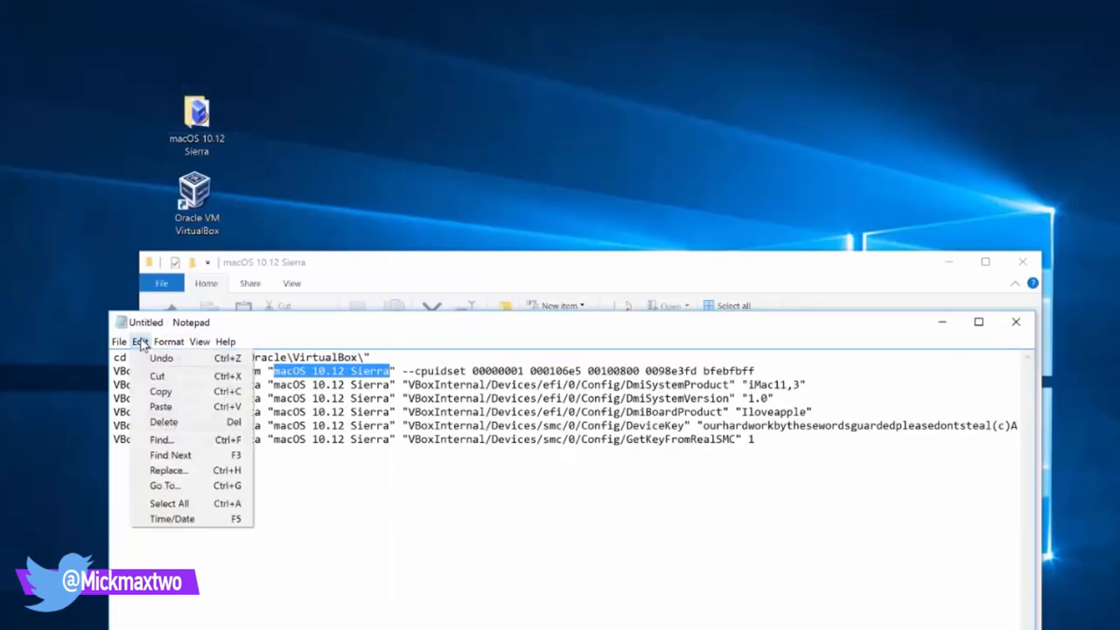
{"action": "left_click", "coordinate": [179, 470]}
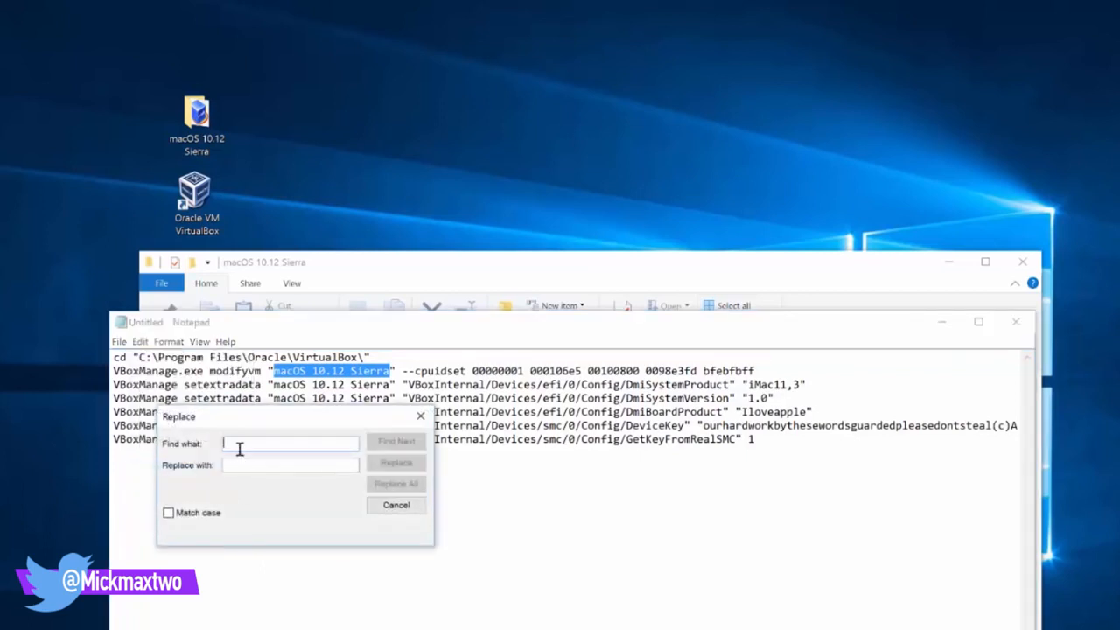
{"action": "left_click", "coordinate": [239, 467]}
{"action": "type", "text": "Mac Sierra"}
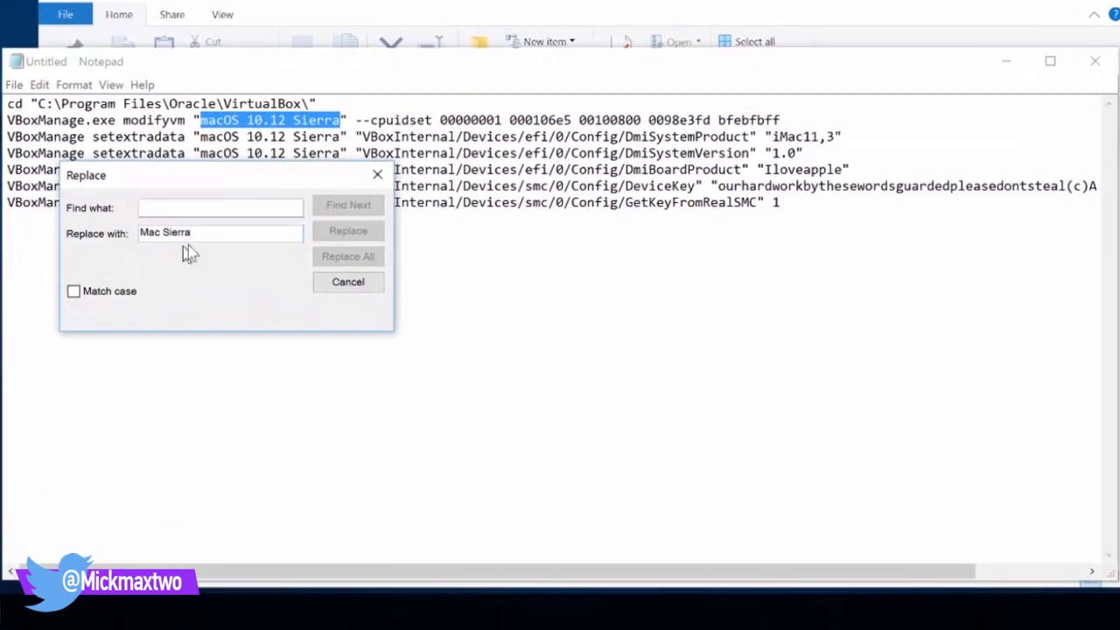
Paste 'macOS 10.12 Sierra' into Find what, replace all occurrences, and close the dialog
{"action": "right_click", "coordinate": [287, 223]}
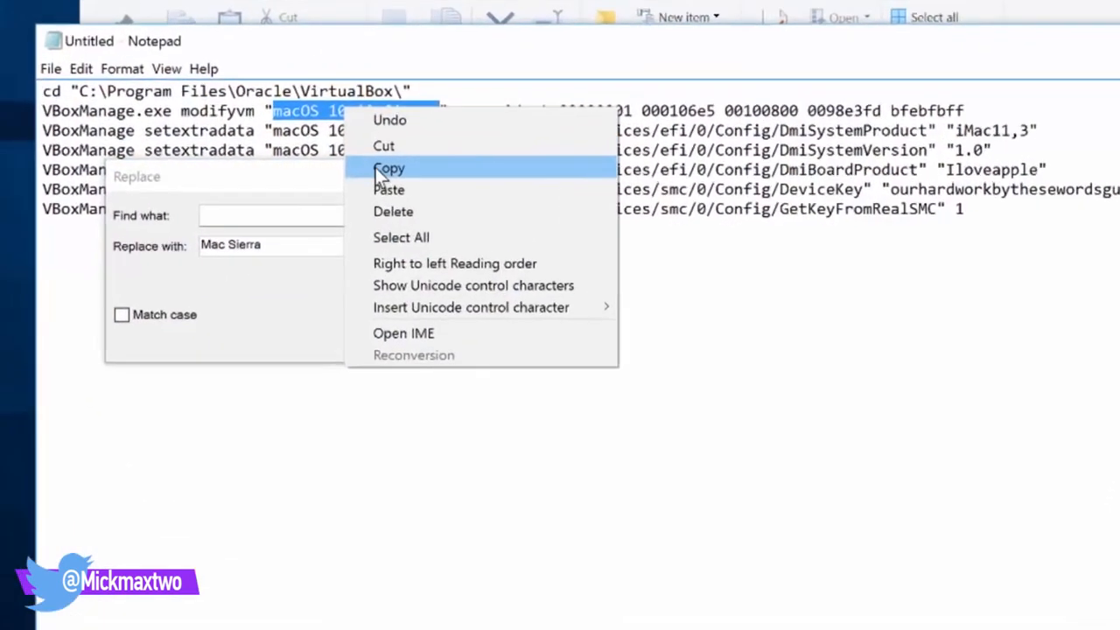
{"action": "left_click", "coordinate": [297, 167]}
{"action": "left_click", "coordinate": [192, 209]}
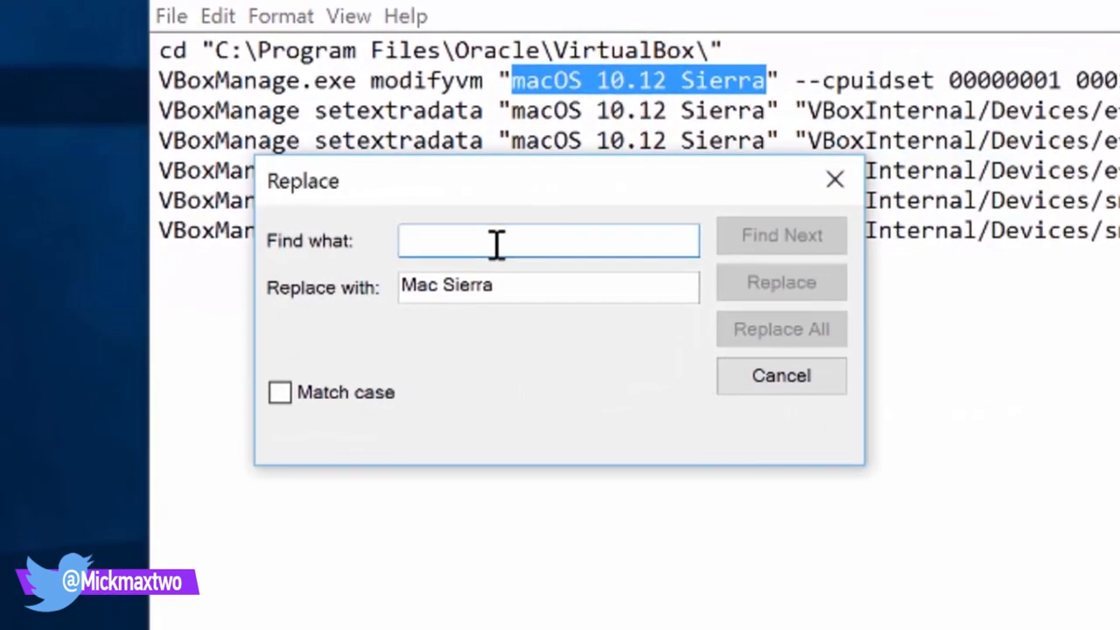
{"action": "key", "text": "ctrl+v"}
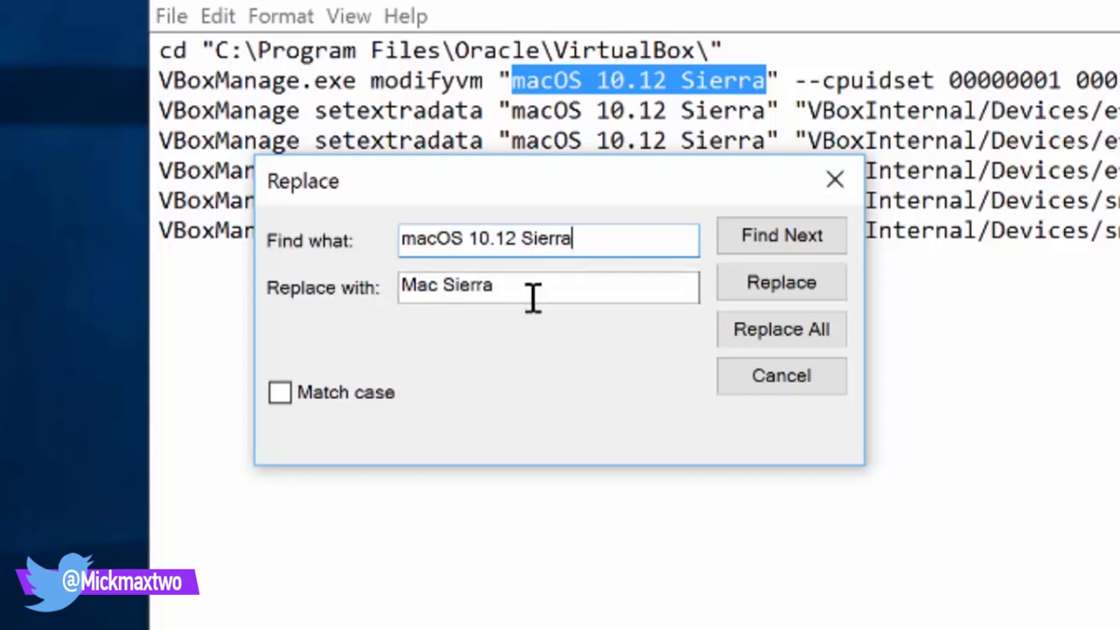
{"action": "left_click", "coordinate": [771, 327]}
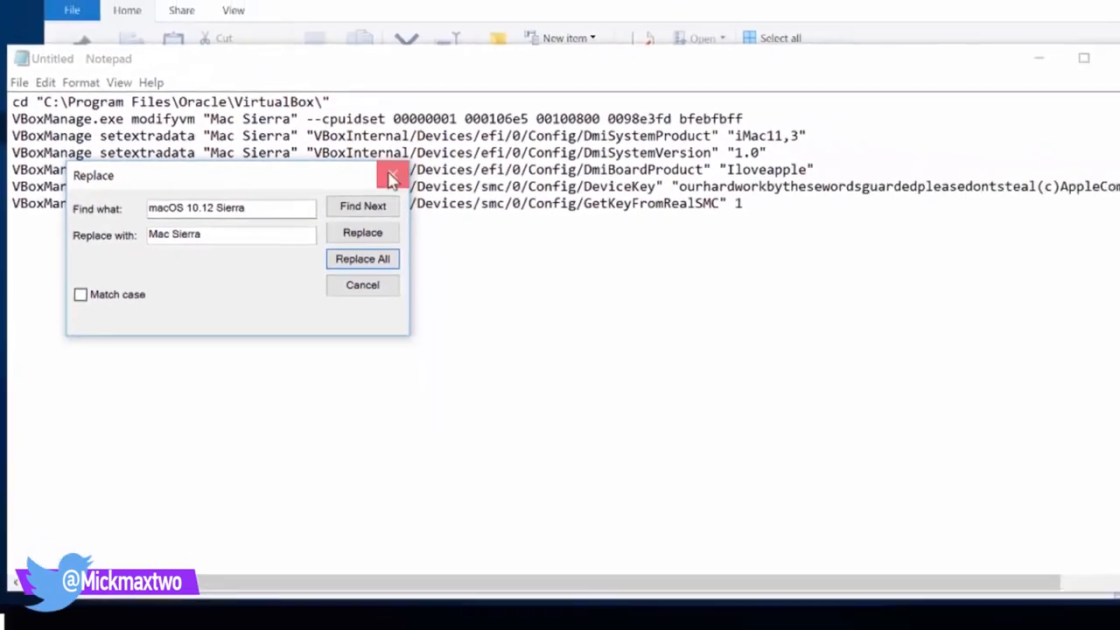
{"action": "left_click", "coordinate": [835, 180]}
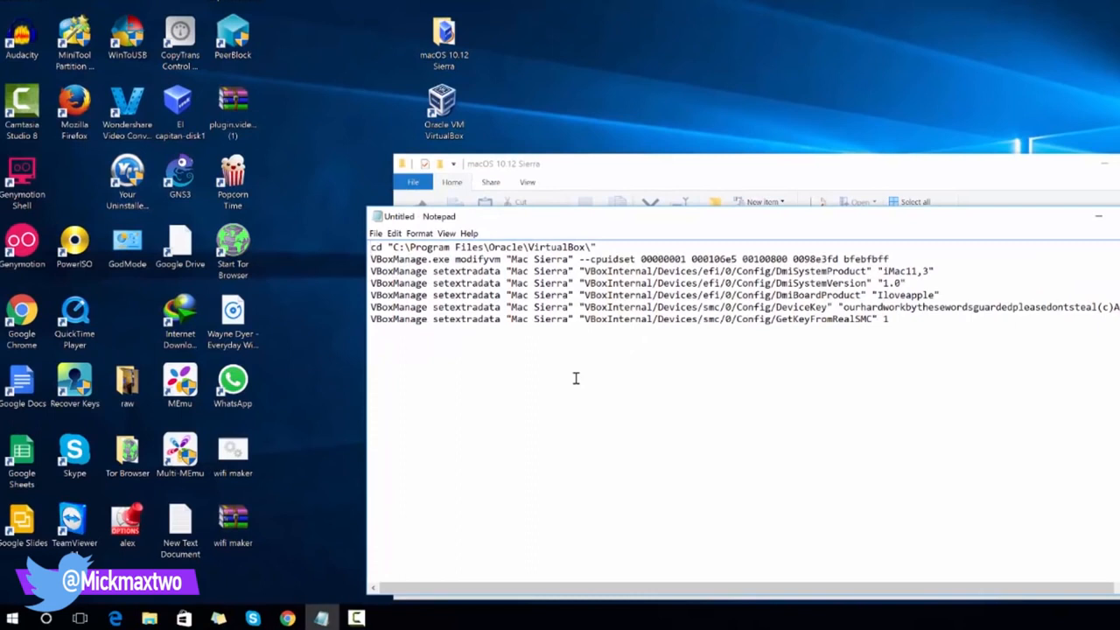
Launch Command Prompt (Admin) from the Win+X menu and move it up and right
{"action": "key", "text": "super+x"}
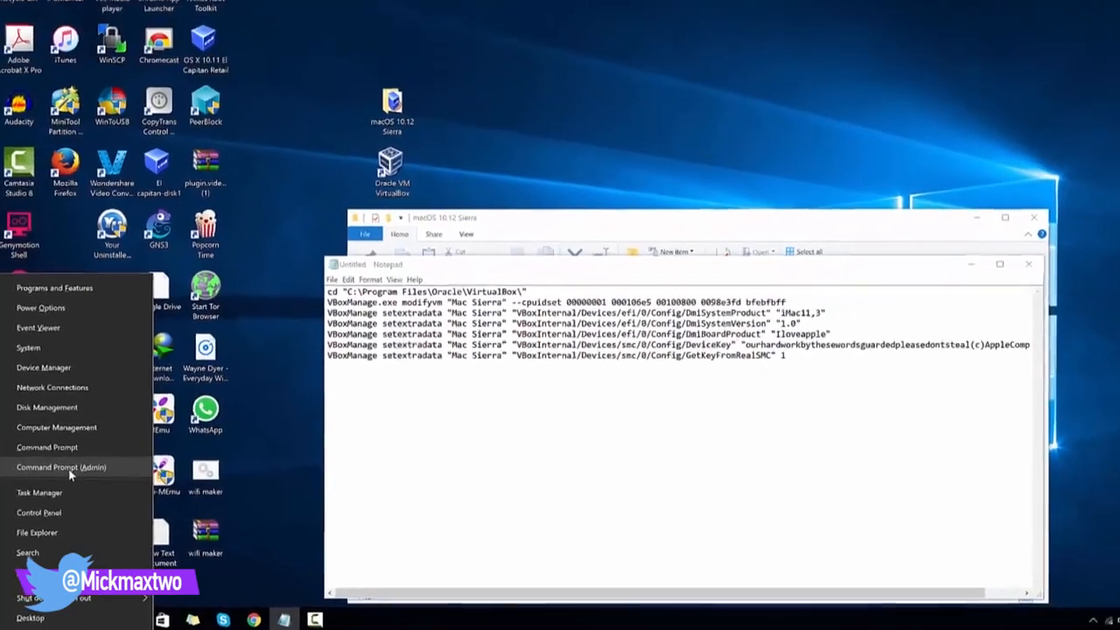
{"action": "left_click", "coordinate": [70, 474]}
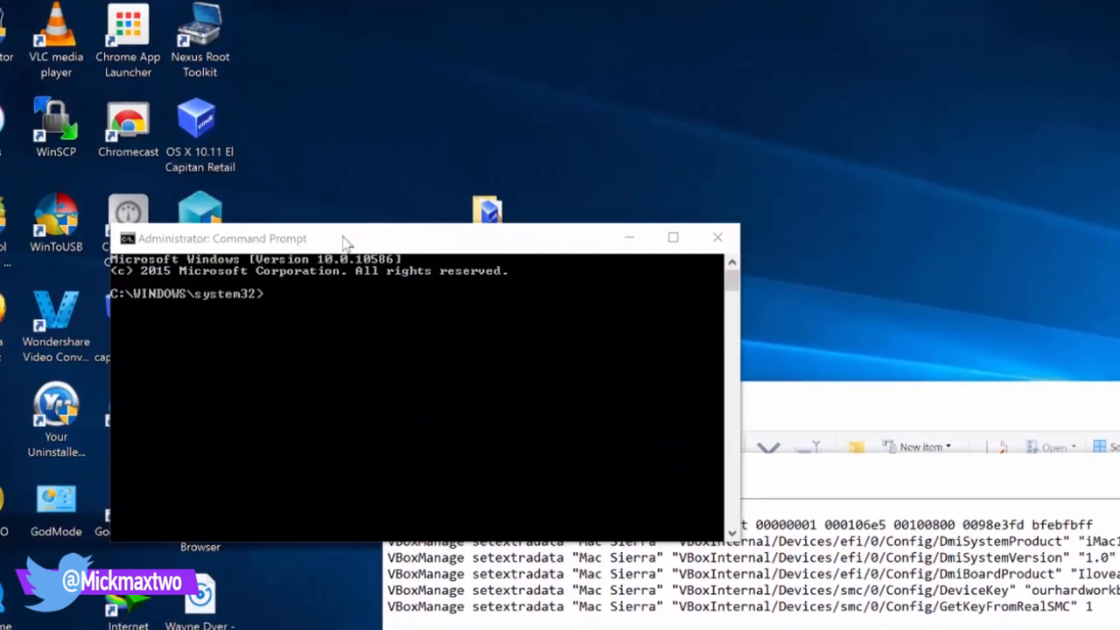
{"action": "left_click_drag", "start_coordinate": [346, 242], "coordinate": [946, 168]}
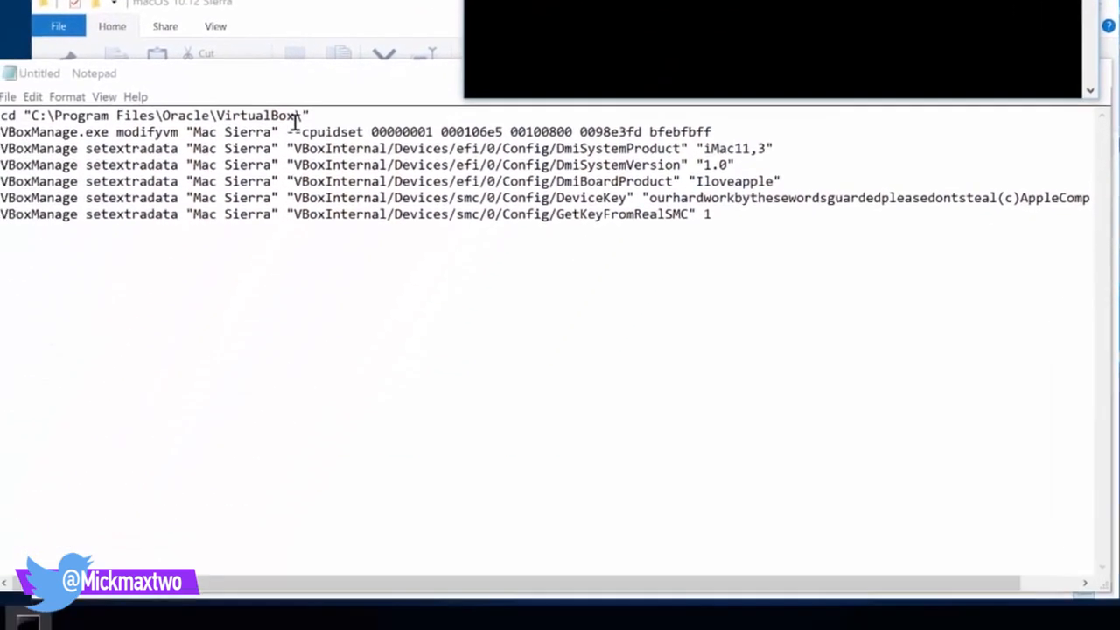
Select and review the cd command line in Notepad
{"action": "left_click_drag", "start_coordinate": [308, 115], "coordinate": [225, 115]}
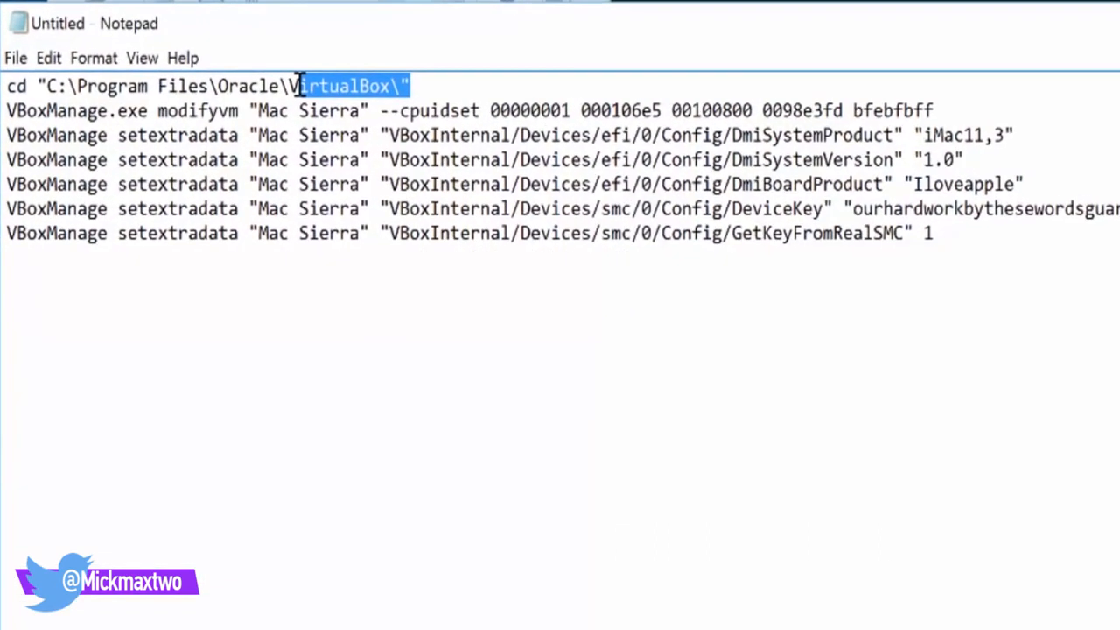
{"action": "left_click_drag", "start_coordinate": [299, 85], "coordinate": [8, 86]}
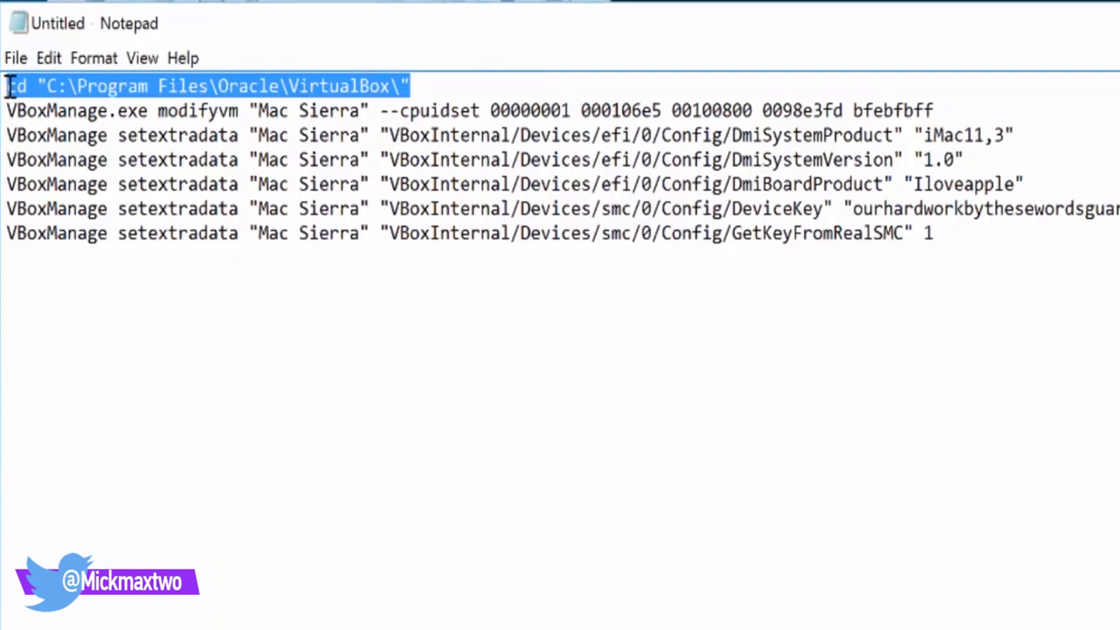
{"action": "left_click", "coordinate": [92, 371]}
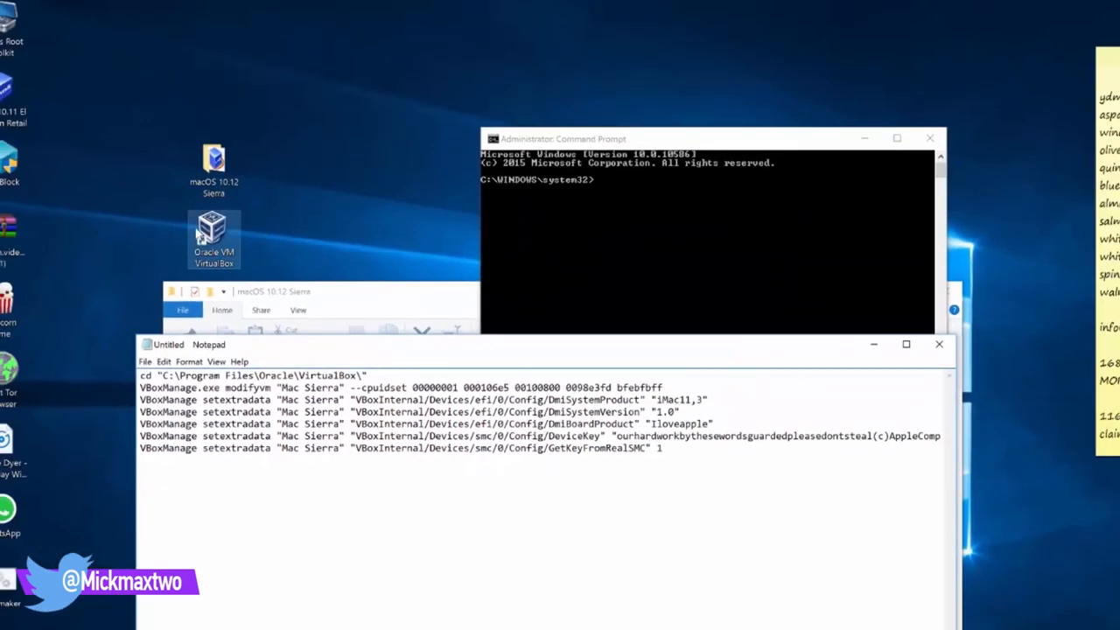
Copy the C:\Program Files\Oracle\VirtualBox\ folder path from the VirtualBox shortcut's Target field
{"action": "right_click", "coordinate": [210, 228]}
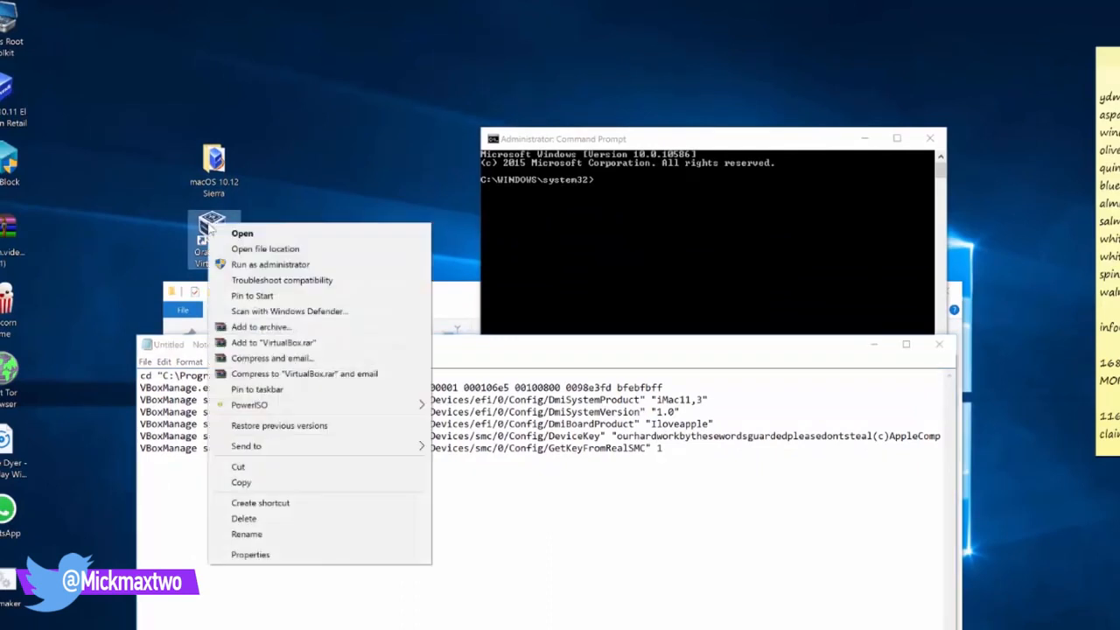
{"action": "left_click", "coordinate": [282, 555]}
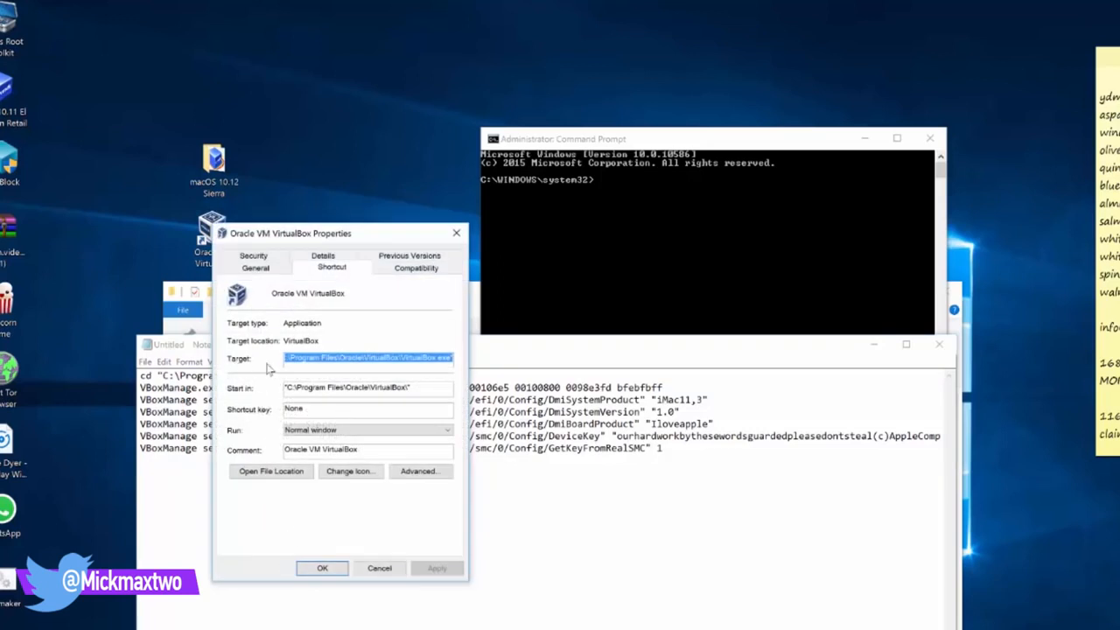
{"action": "left_click", "coordinate": [341, 358]}
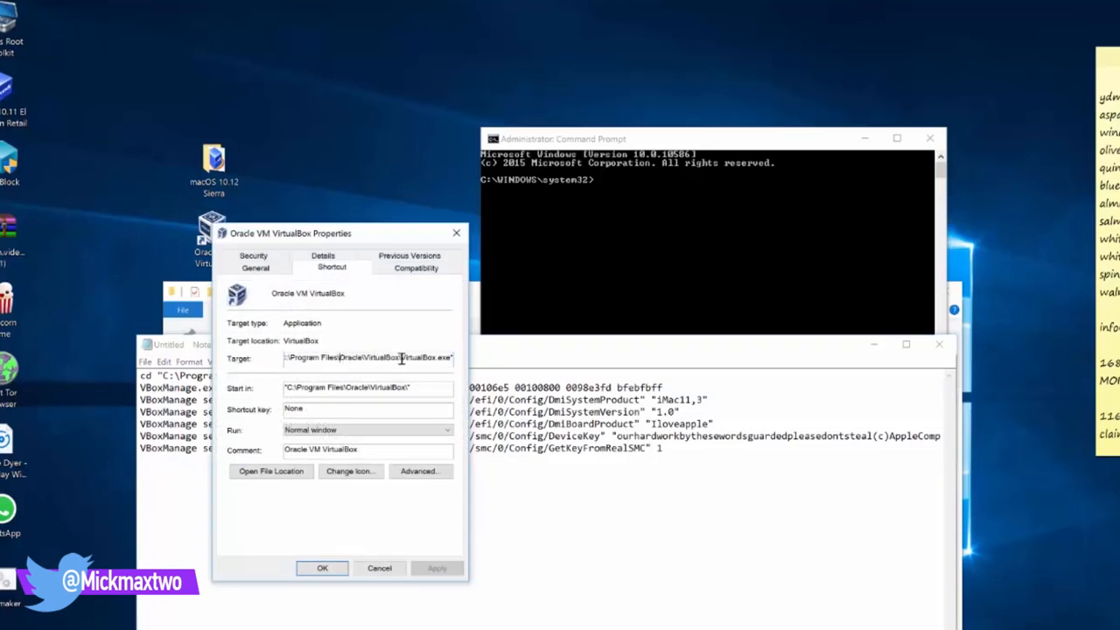
{"action": "left_click_drag", "start_coordinate": [401, 357], "coordinate": [276, 358]}
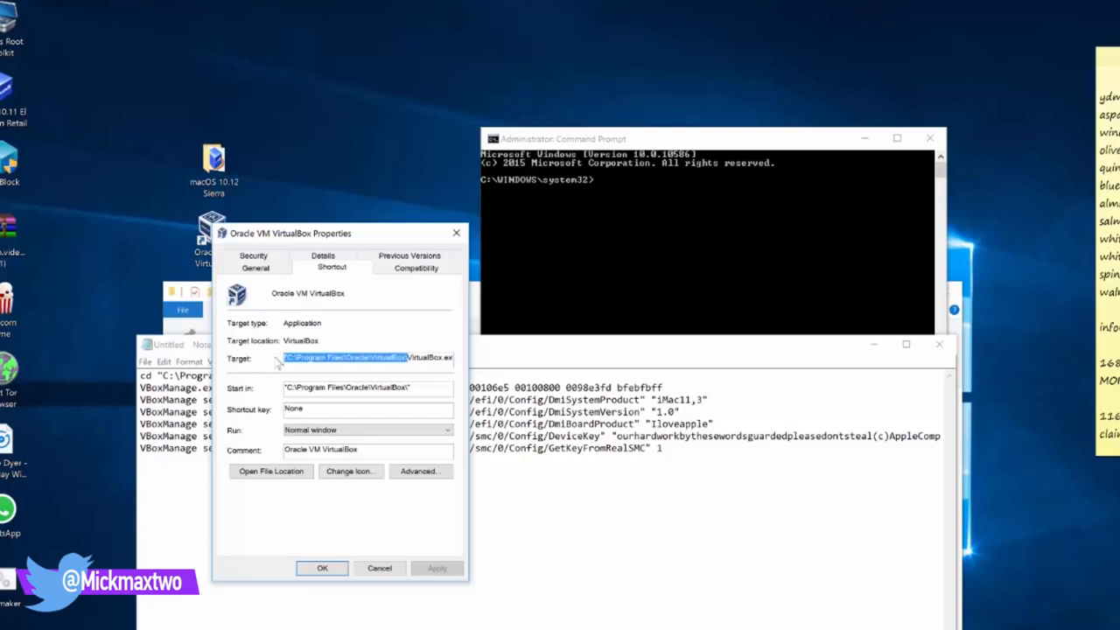
{"action": "left_click", "coordinate": [610, 197]}
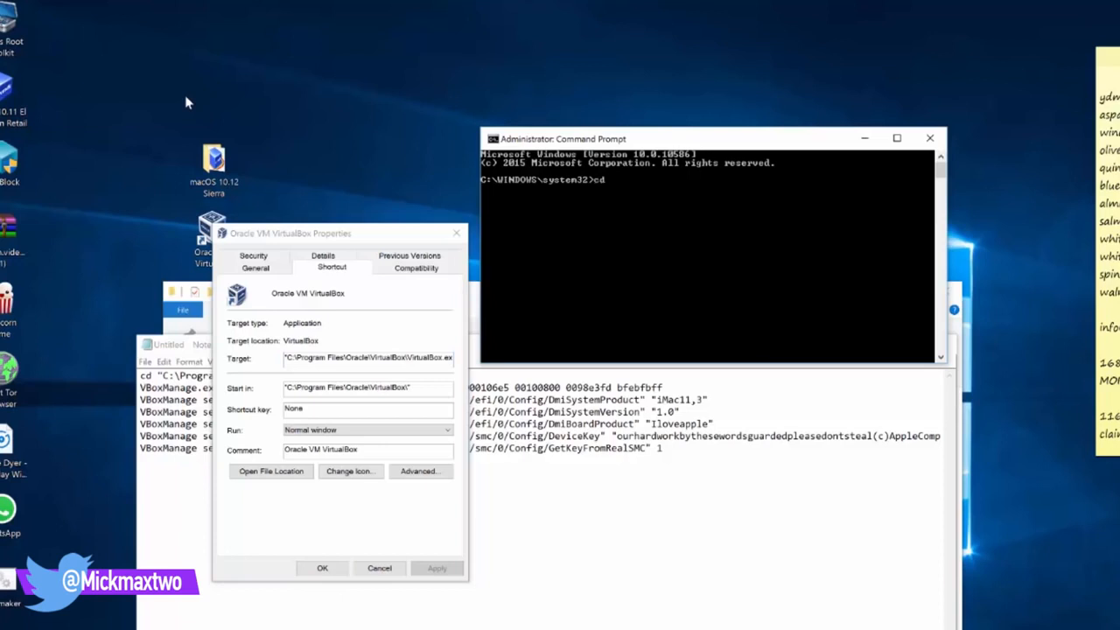
Change the Command Prompt directory to the pasted VirtualBox installation folder
{"action": "type", "text": "cd"}
{"action": "key", "text": "ctrl+v"}
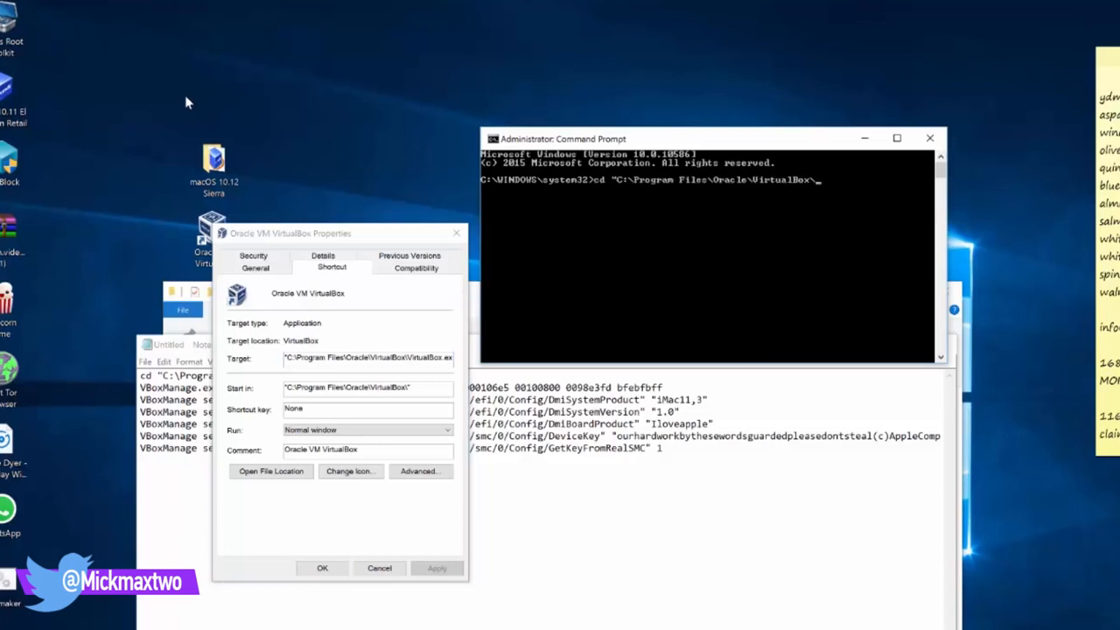
{"action": "key", "text": "Return"}
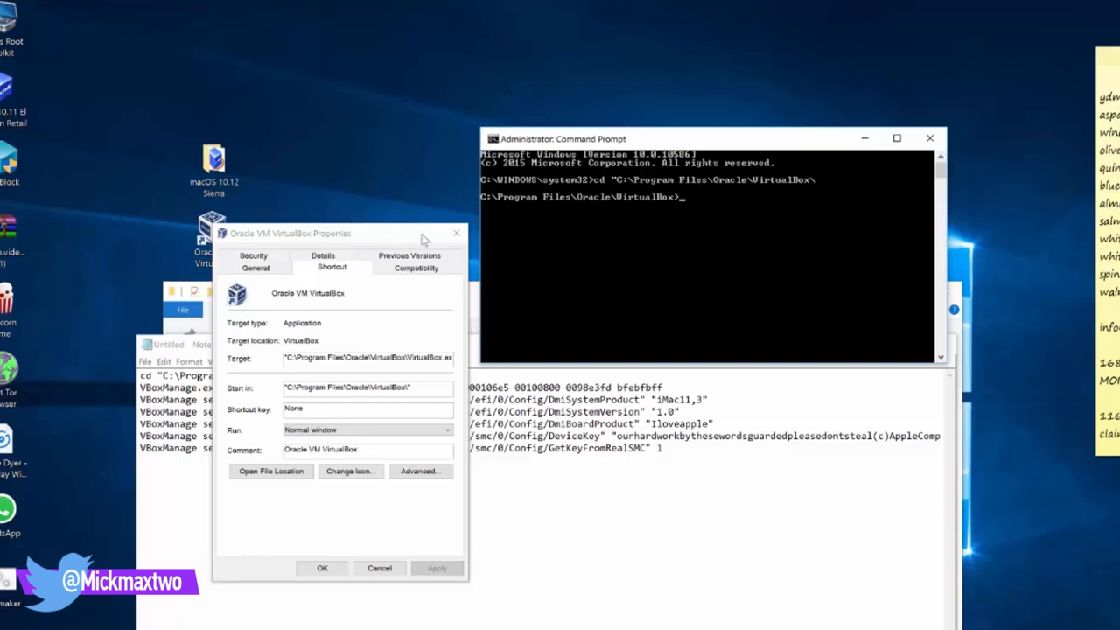
{"action": "left_click", "coordinate": [457, 235]}
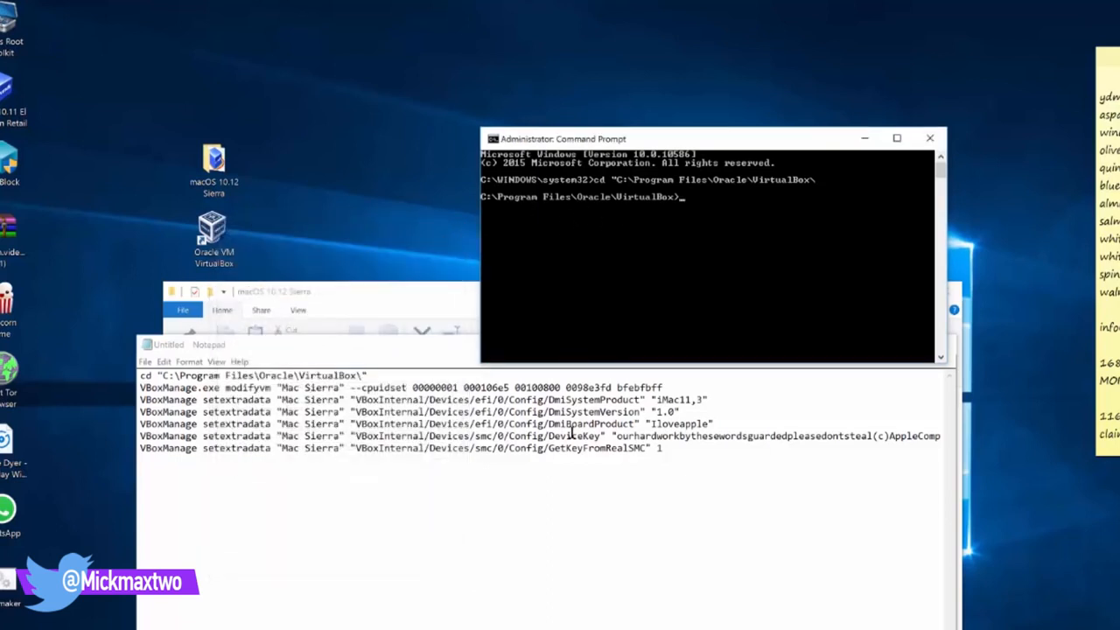
Run the cpuidset and DmiSystemProduct VBoxManage commands for Mac Sierra, pasted from the notes
{"action": "left_click_drag", "start_coordinate": [672, 389], "coordinate": [138, 382]}
{"action": "key", "text": "super+c"}
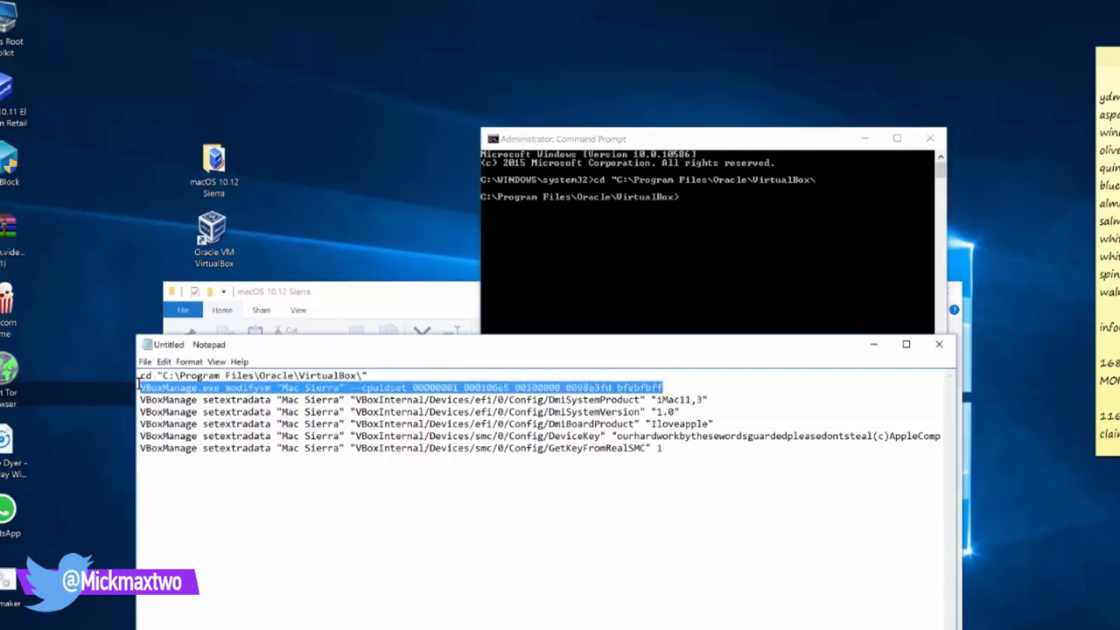
{"action": "left_click", "coordinate": [722, 206]}
{"action": "right_click", "coordinate": [709, 208]}
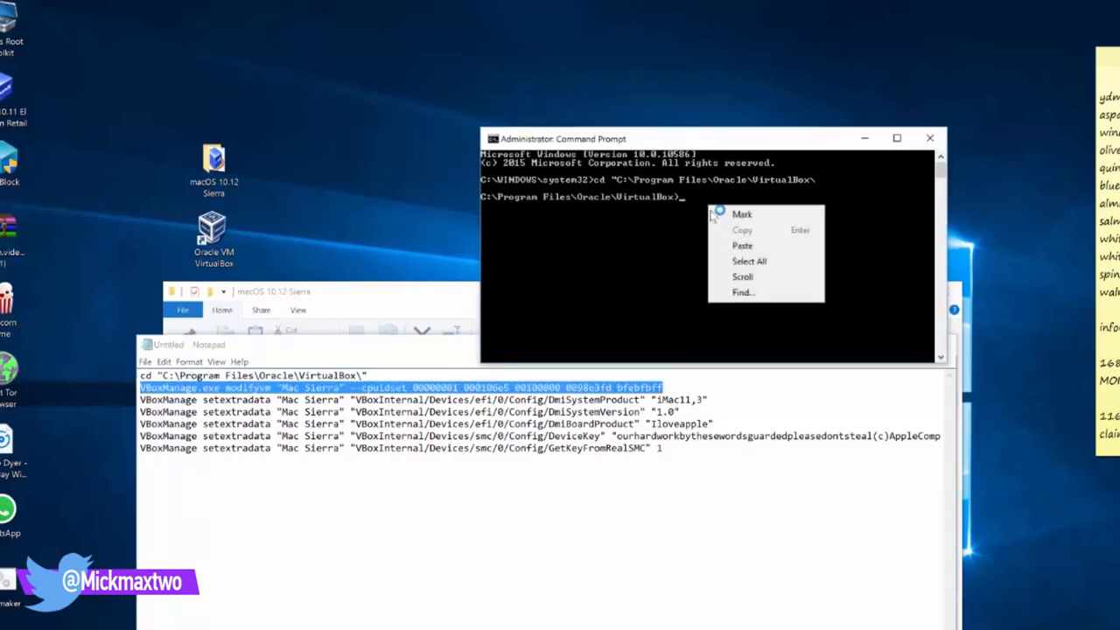
{"action": "left_click", "coordinate": [742, 248]}
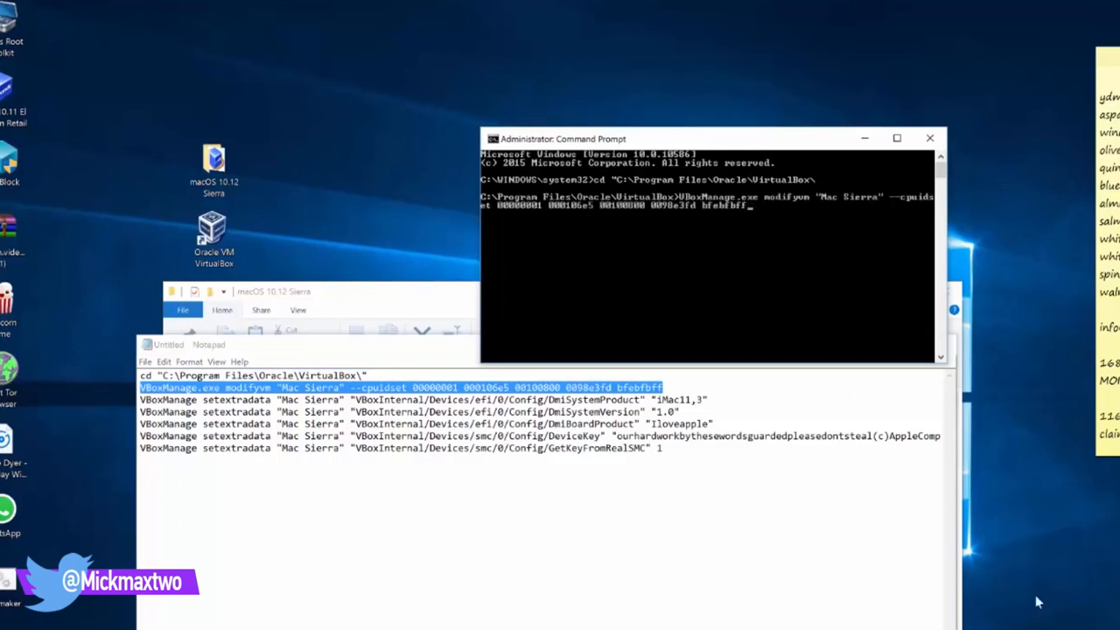
{"action": "key", "text": "Return"}
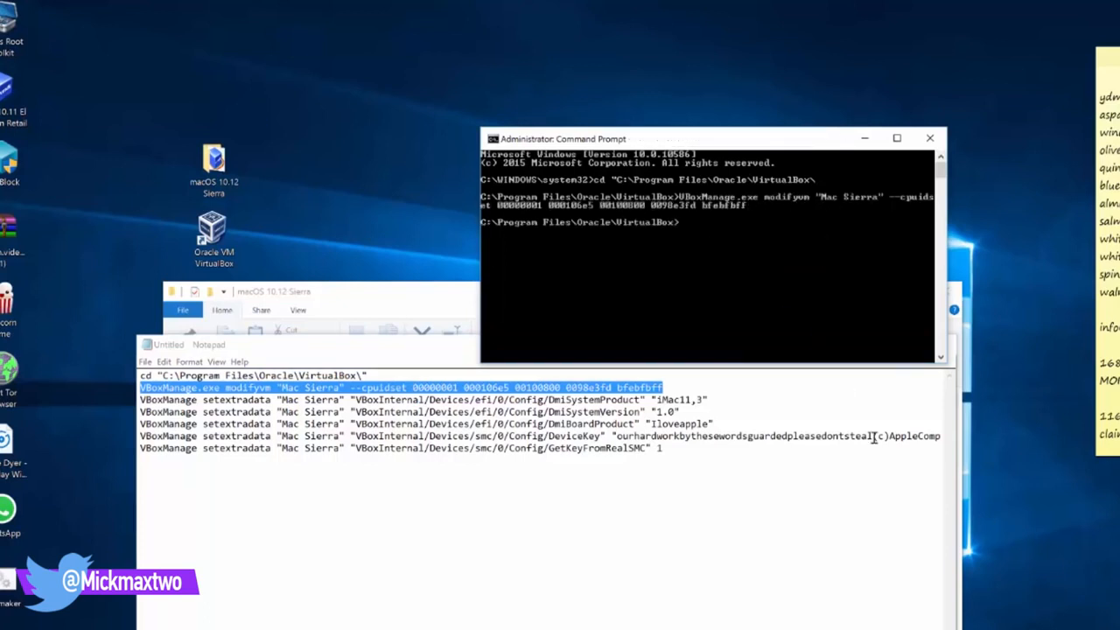
{"action": "left_click_drag", "start_coordinate": [717, 399], "coordinate": [140, 399]}
{"action": "key", "text": "super+c"}
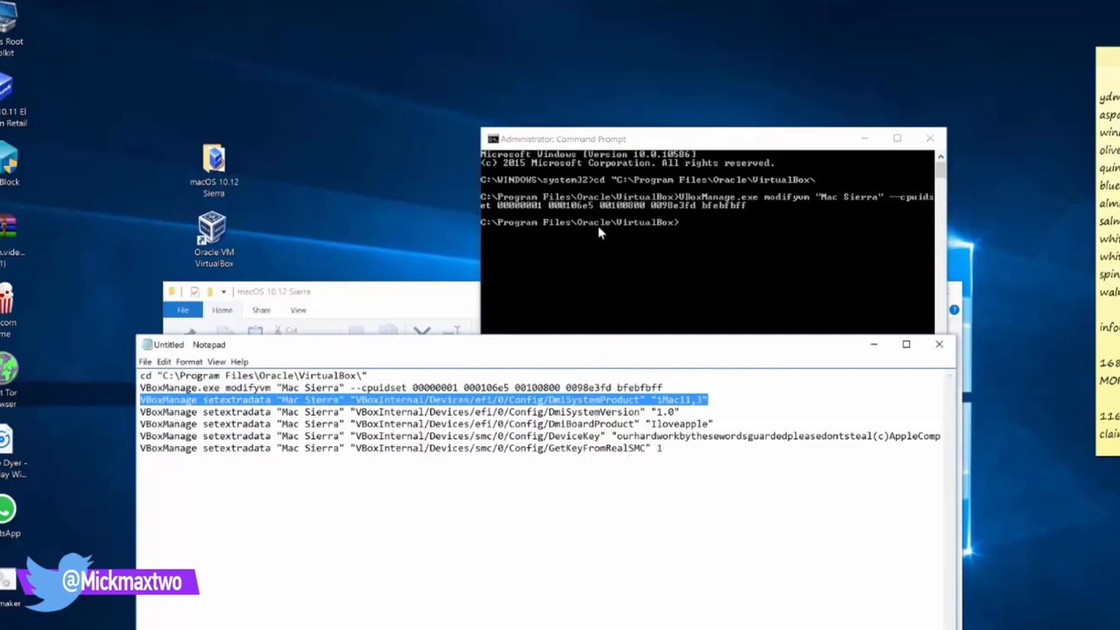
{"action": "right_click", "coordinate": [707, 231]}
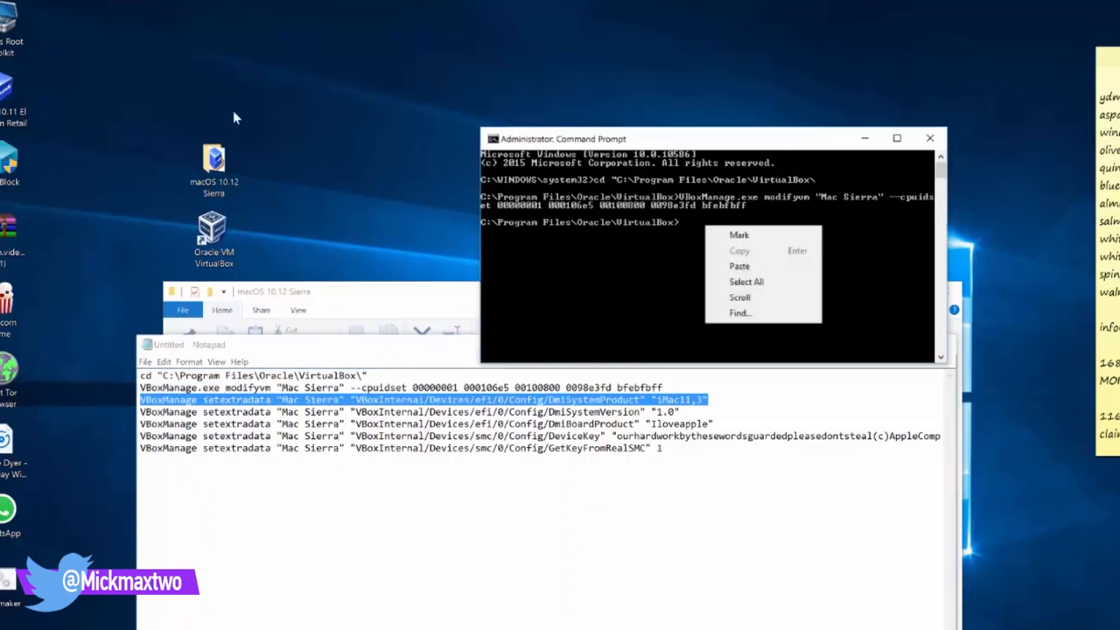
{"action": "left_click", "coordinate": [735, 266]}
{"action": "key", "text": "Return"}
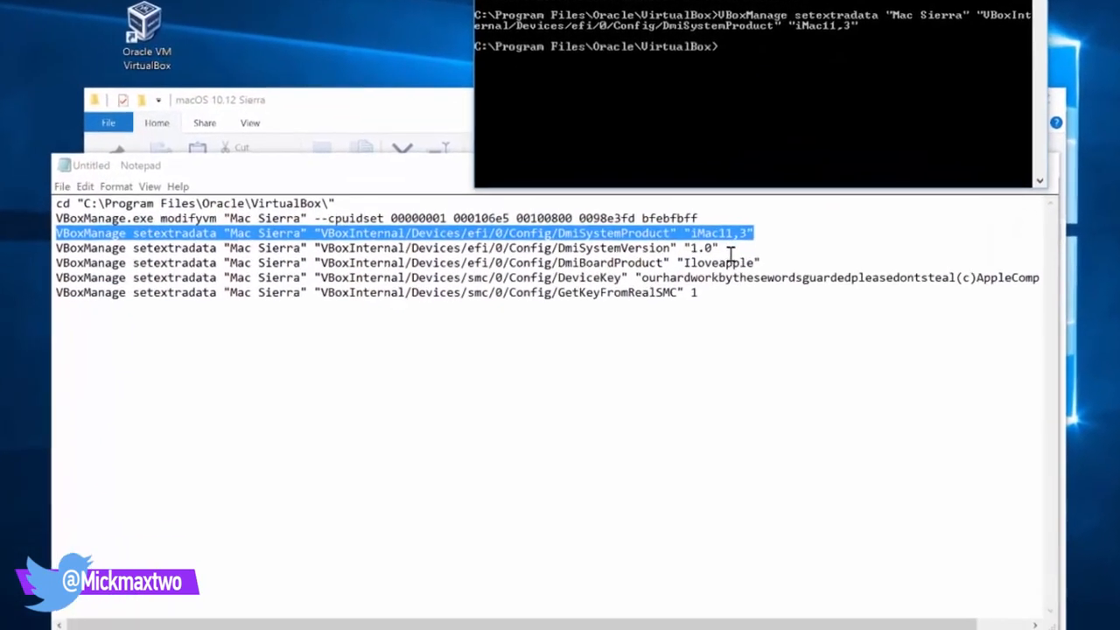
Paste the DmiSystemVersion command and run the DmiBoardProduct command from the notes
{"action": "left_click", "coordinate": [684, 378]}
{"action": "left_click_drag", "start_coordinate": [684, 377], "coordinate": [215, 388]}
{"action": "left_click_drag", "start_coordinate": [132, 166], "coordinate": [5, 158]}
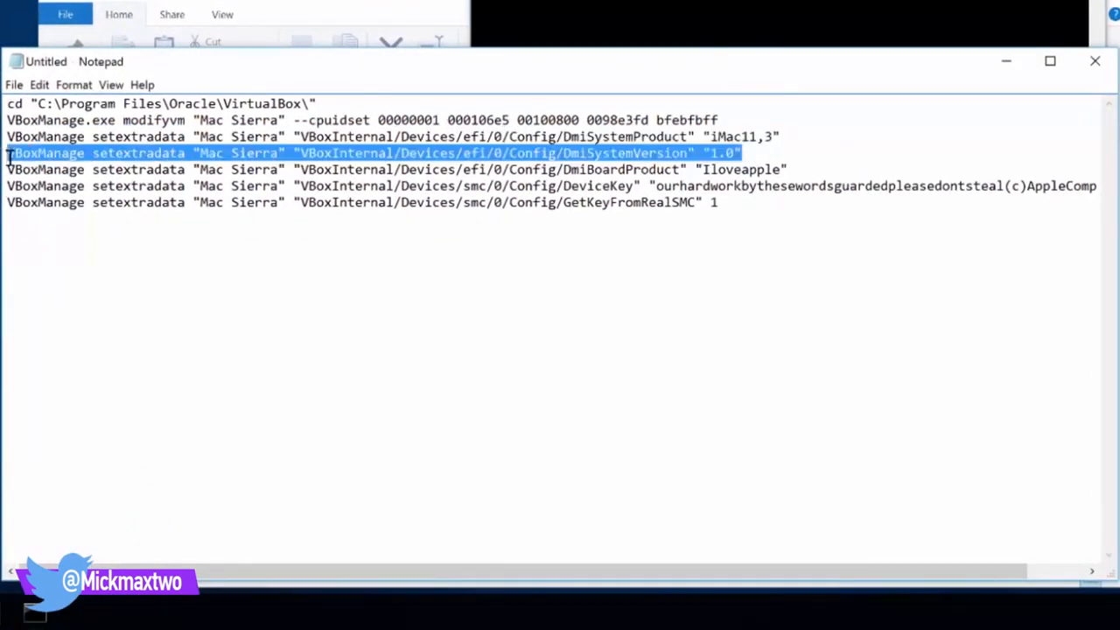
{"action": "right_click", "coordinate": [665, 0]}
{"action": "mouse_move", "coordinate": [727, 0]}
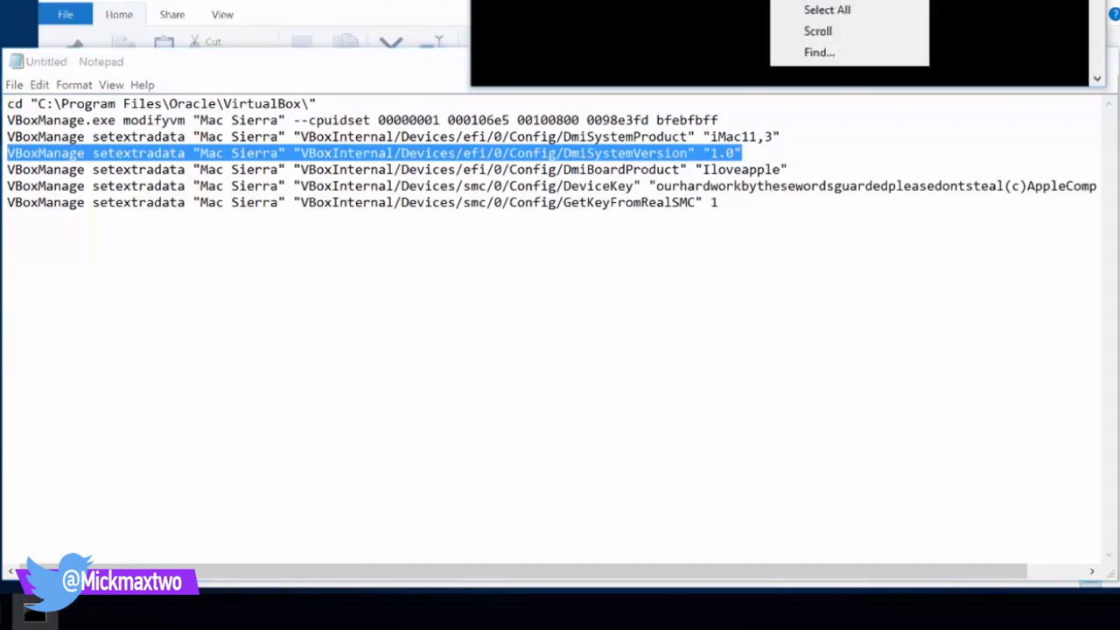
{"action": "left_click", "coordinate": [827, 0]}
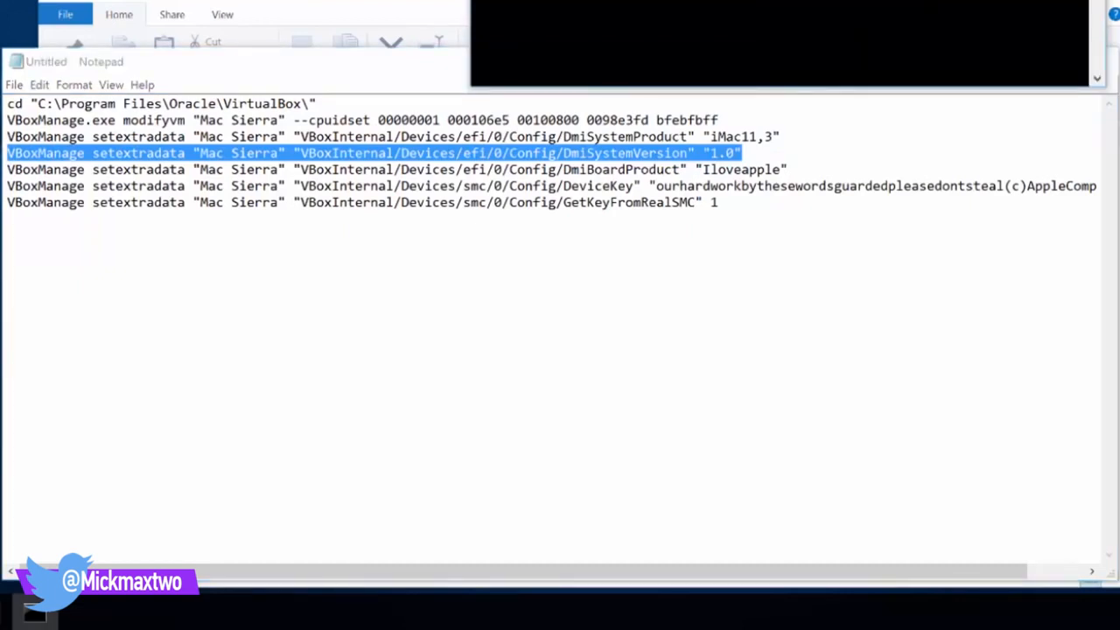
{"action": "left_click_drag", "start_coordinate": [796, 171], "coordinate": [4, 168]}
{"action": "key", "text": "super+c"}
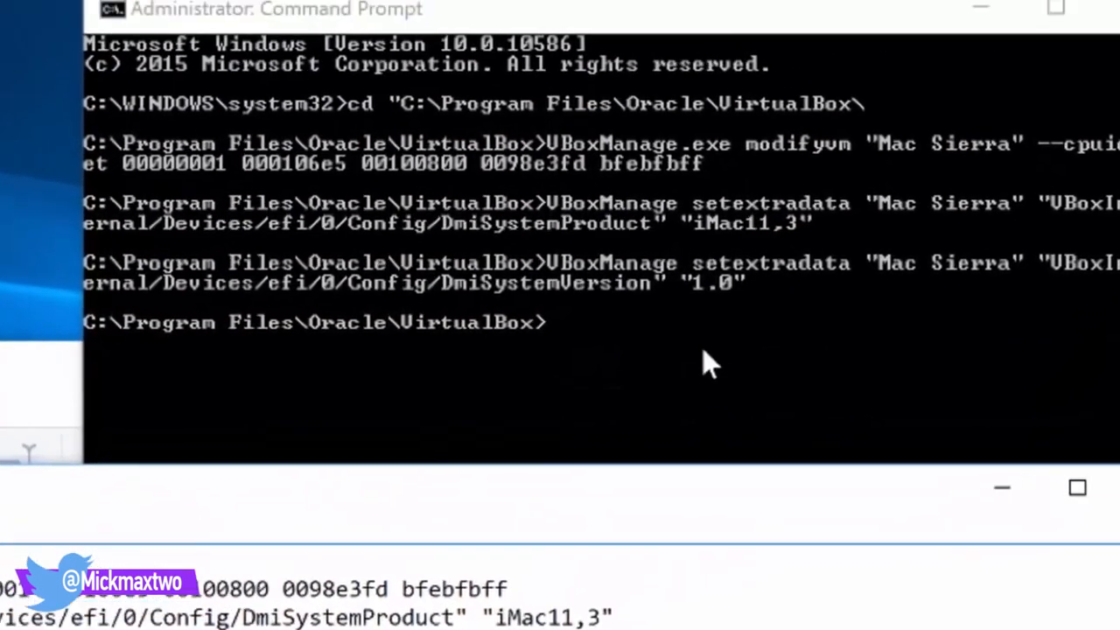
{"action": "right_click", "coordinate": [669, 396]}
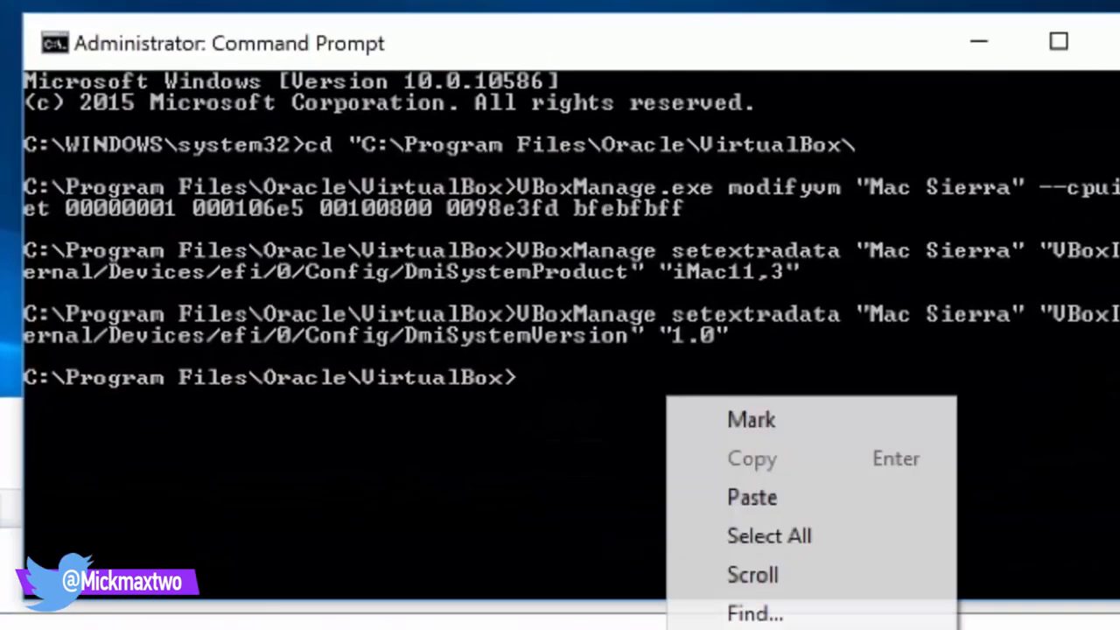
{"action": "left_click", "coordinate": [750, 497]}
{"action": "key", "text": "Return"}
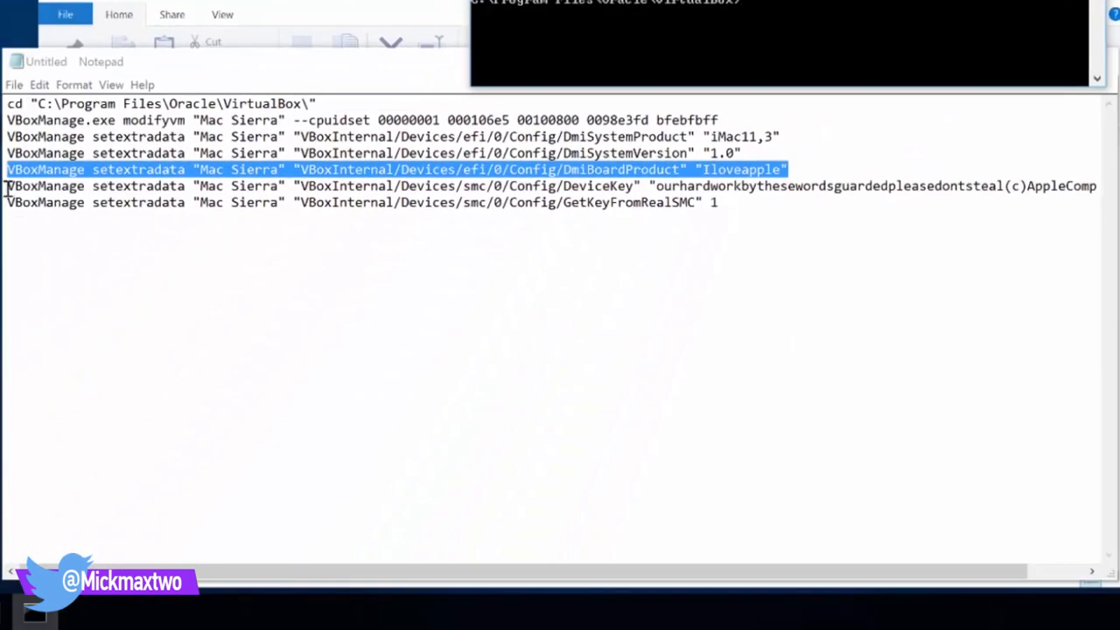
Run the DeviceKey and GetKeyFromRealSMC 1 VBoxManage commands for Mac Sierra
{"action": "left_click_drag", "start_coordinate": [7, 185], "coordinate": [835, 205]}
{"action": "left_click", "coordinate": [1010, 176]}
{"action": "left_click_drag", "start_coordinate": [1010, 176], "coordinate": [1115, 184]}
{"action": "key", "text": "super+c"}
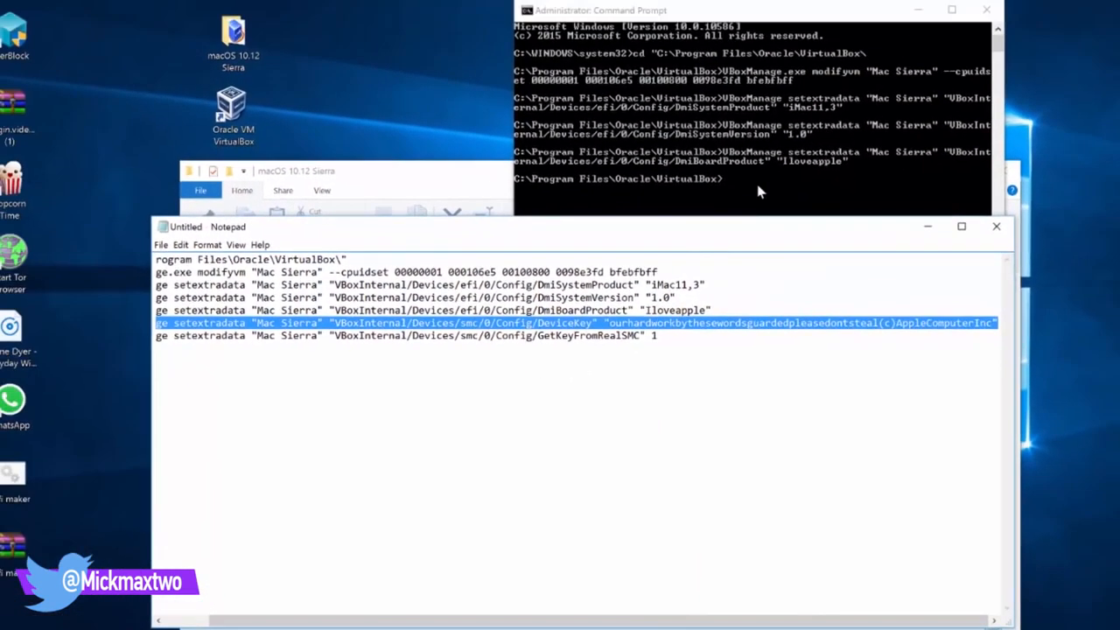
{"action": "right_click", "coordinate": [757, 183]}
{"action": "left_click", "coordinate": [794, 226]}
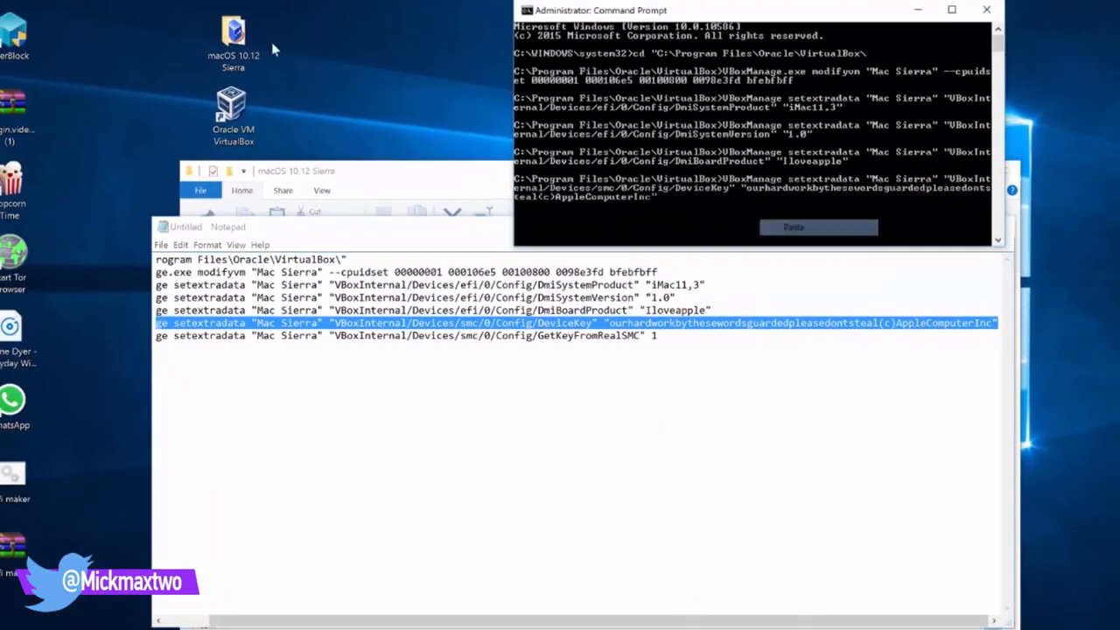
{"action": "key", "text": "Return"}
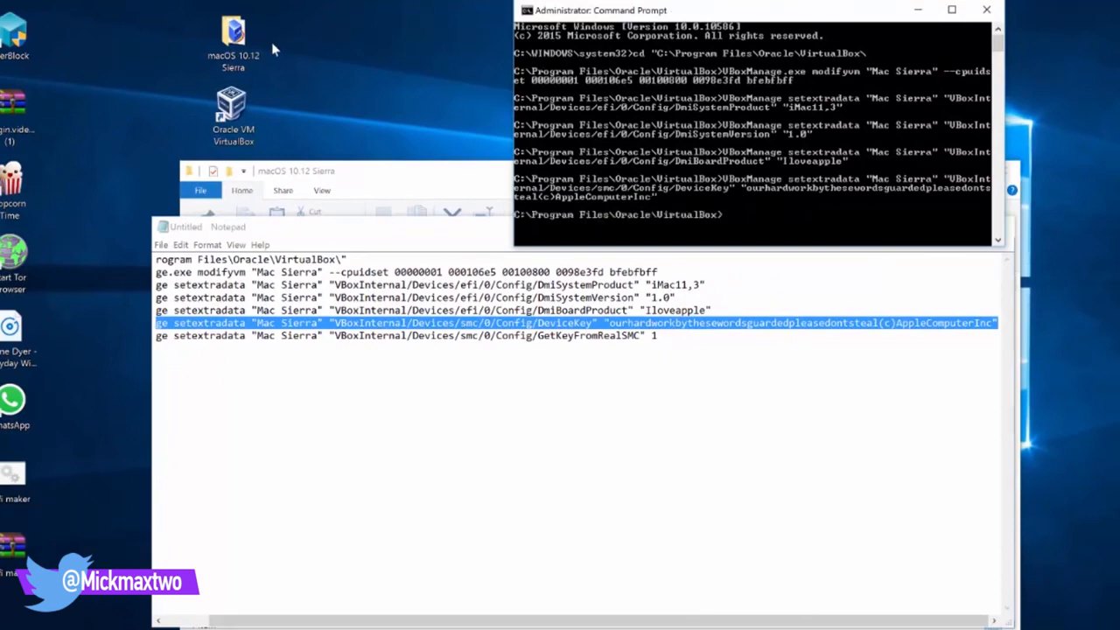
{"action": "left_click_drag", "start_coordinate": [667, 333], "coordinate": [126, 343]}
{"action": "key", "text": "super+c"}
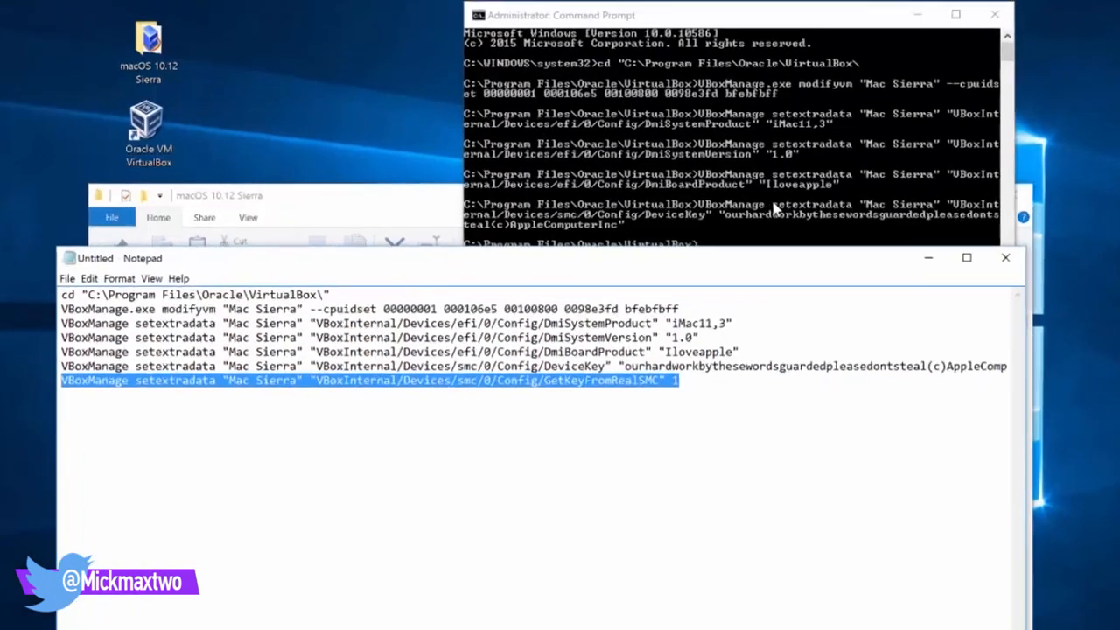
{"action": "scroll", "coordinate": [778, 166], "scroll_direction": "down", "scroll_amount": 2}
{"action": "right_click", "coordinate": [747, 161]}
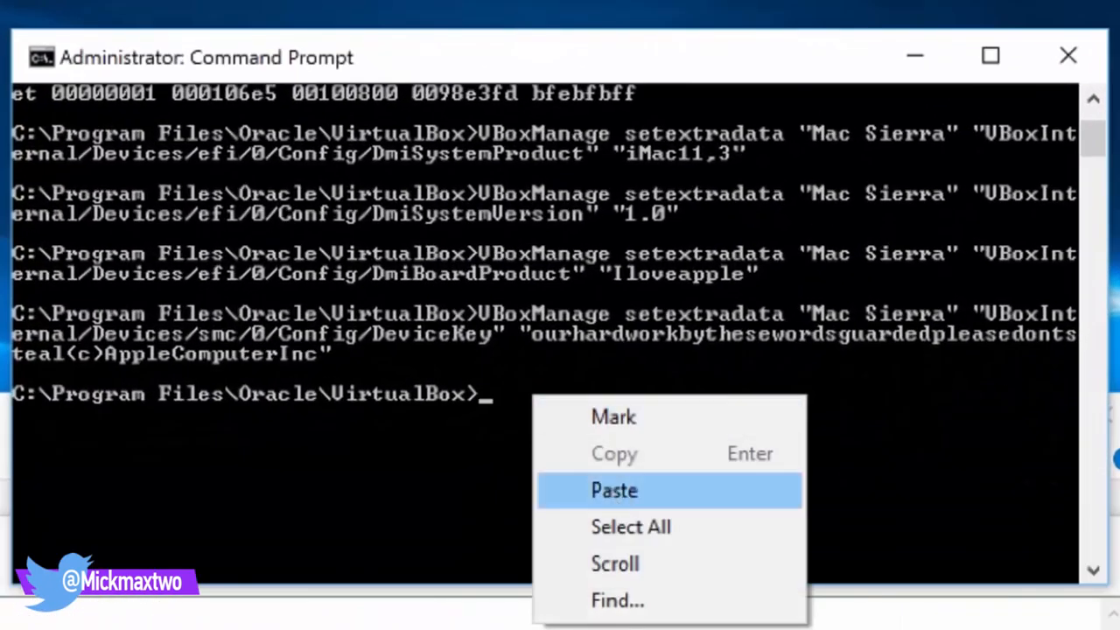
{"action": "left_click", "coordinate": [612, 490]}
{"action": "key", "text": "Return"}
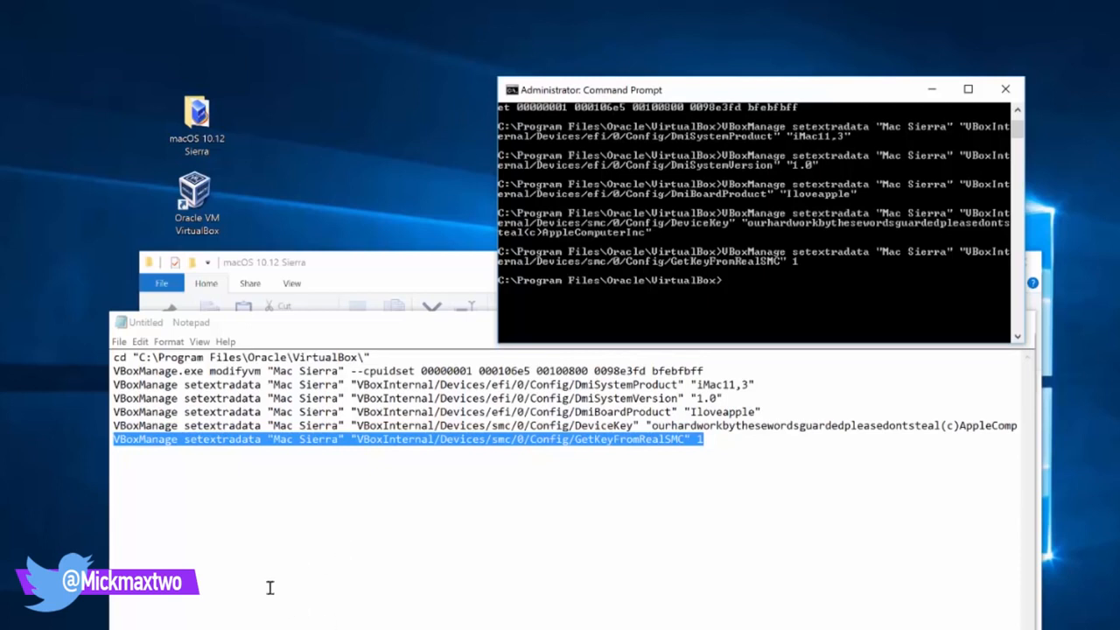
Launch VirtualBox Manager and start the Mac Sierra virtual machine
{"action": "double_click", "coordinate": [197, 199]}
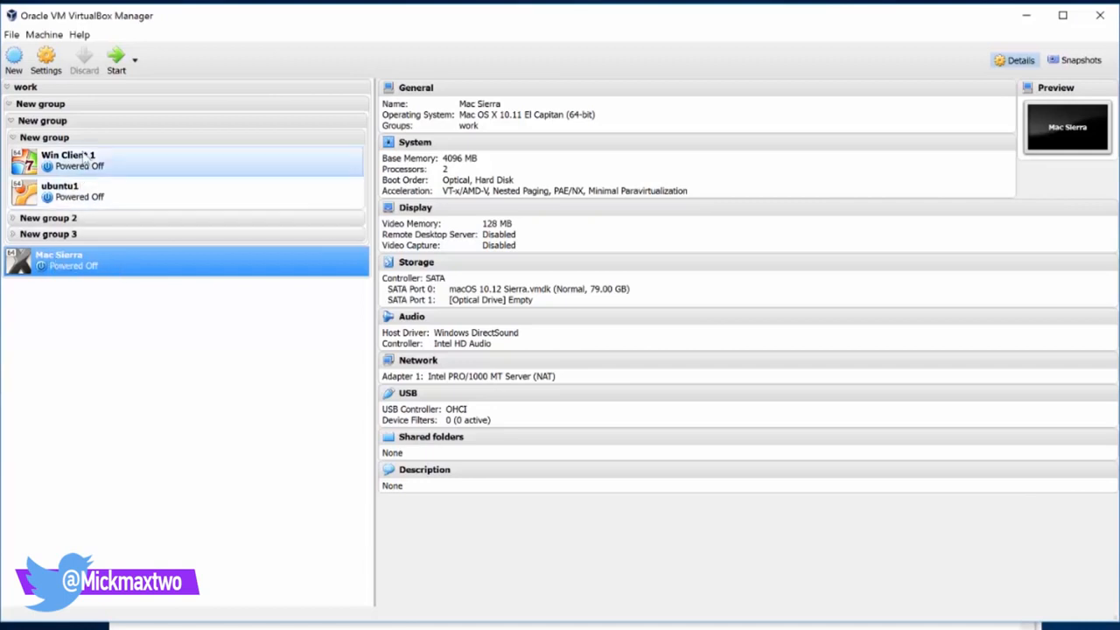
{"action": "left_click", "coordinate": [116, 63]}
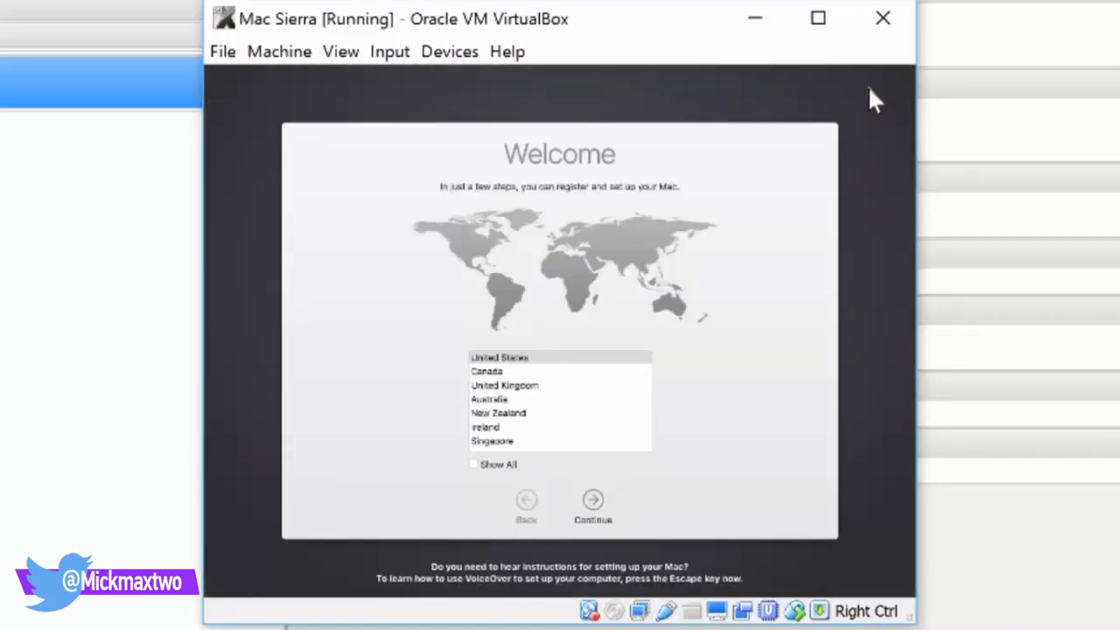
Choose United Kingdom as the country and the British keyboard, skipping information transfer
{"action": "left_click", "coordinate": [507, 391]}
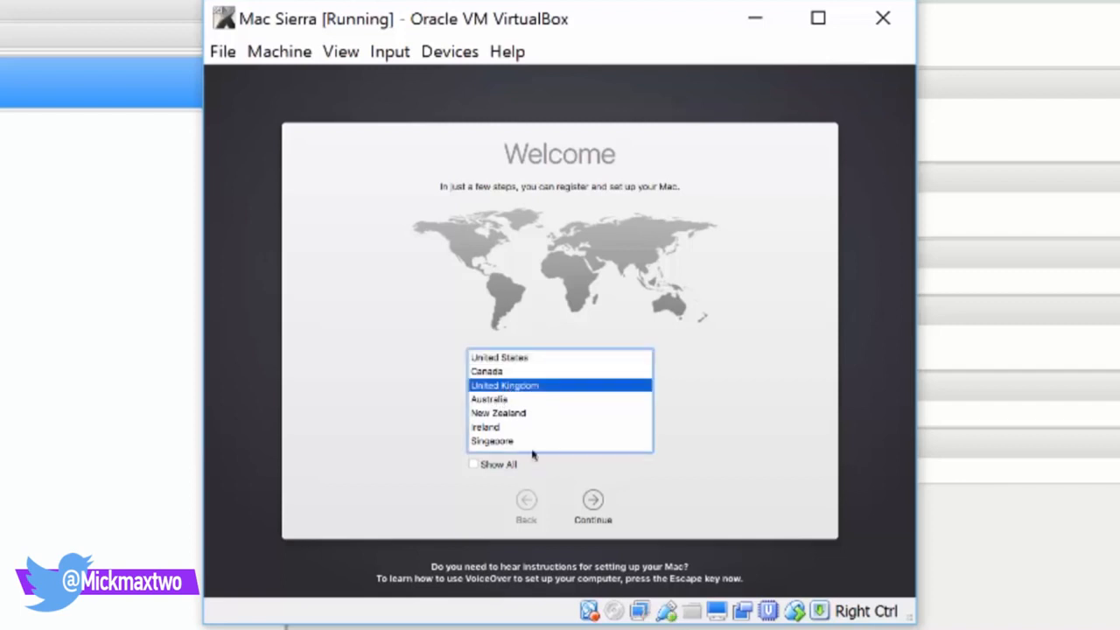
{"action": "left_click", "coordinate": [594, 504]}
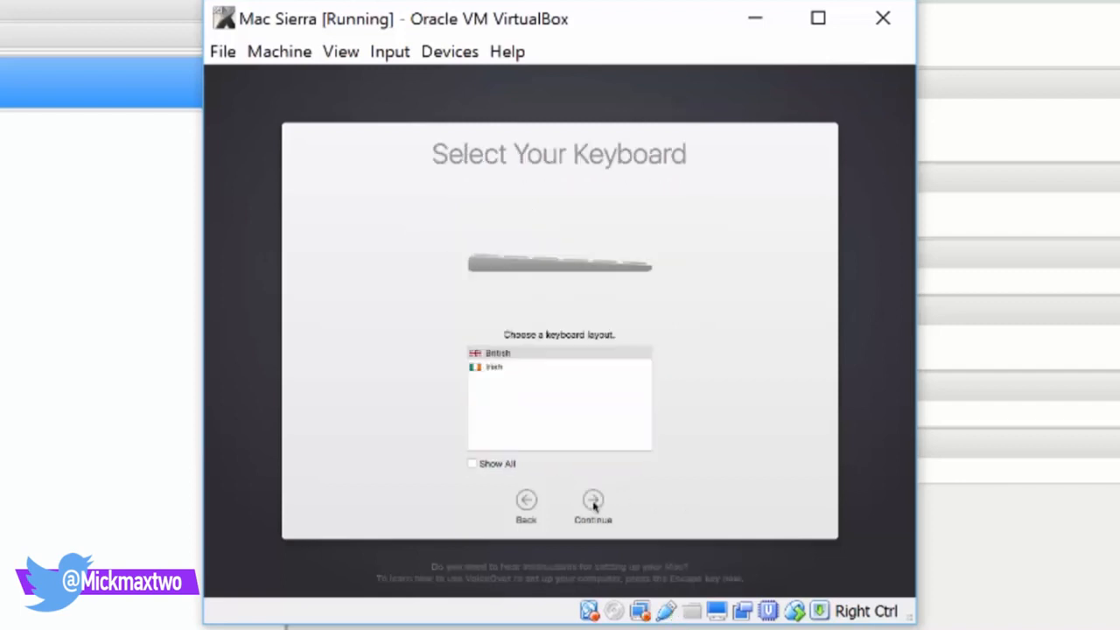
{"action": "left_click", "coordinate": [490, 354]}
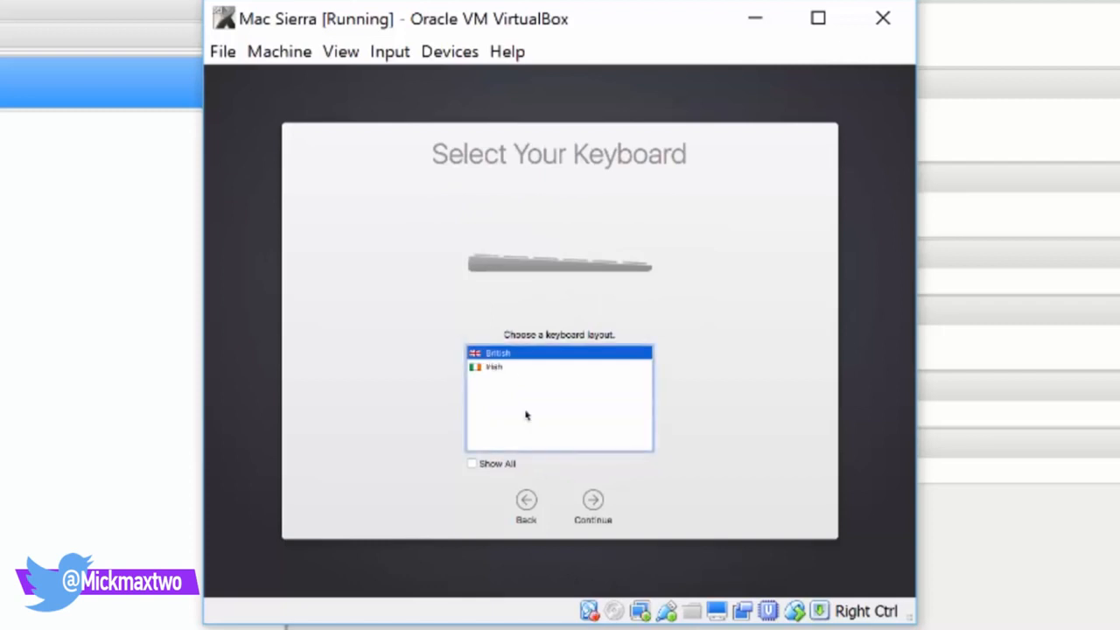
{"action": "left_click", "coordinate": [592, 501]}
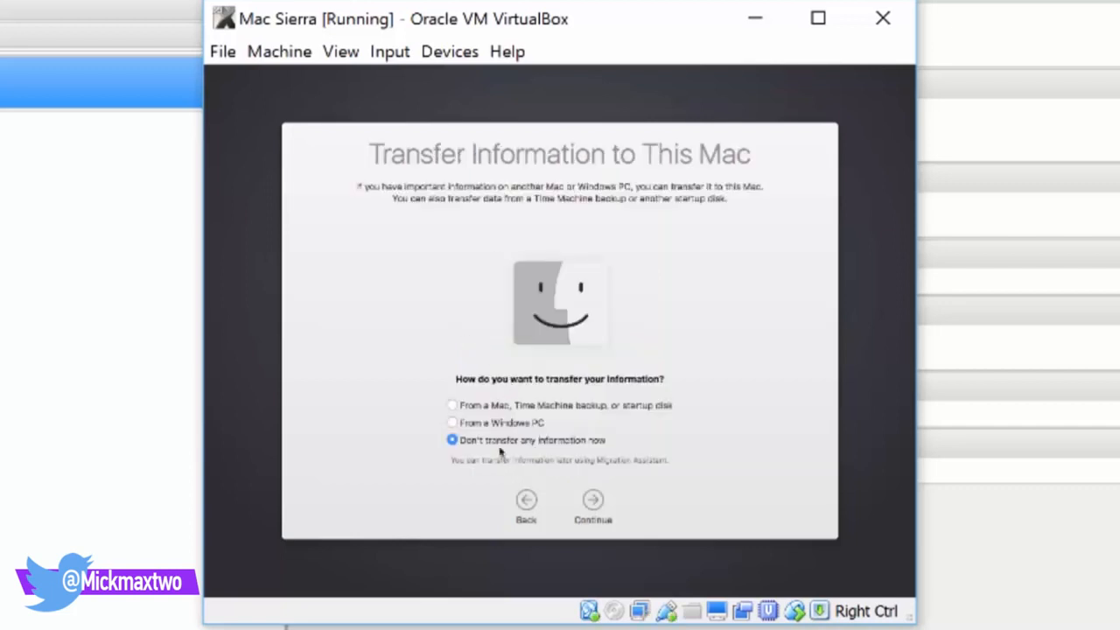
{"action": "left_click", "coordinate": [592, 500]}
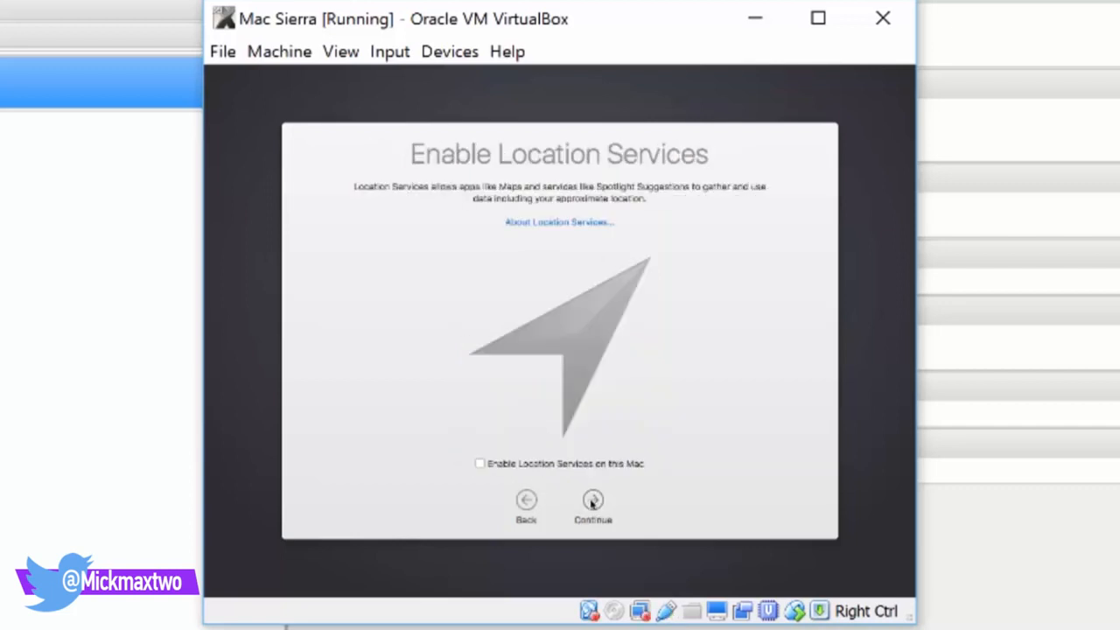
Decline Location Services, skip Apple ID sign-in, and agree to the OS X licence
{"action": "left_click", "coordinate": [592, 501]}
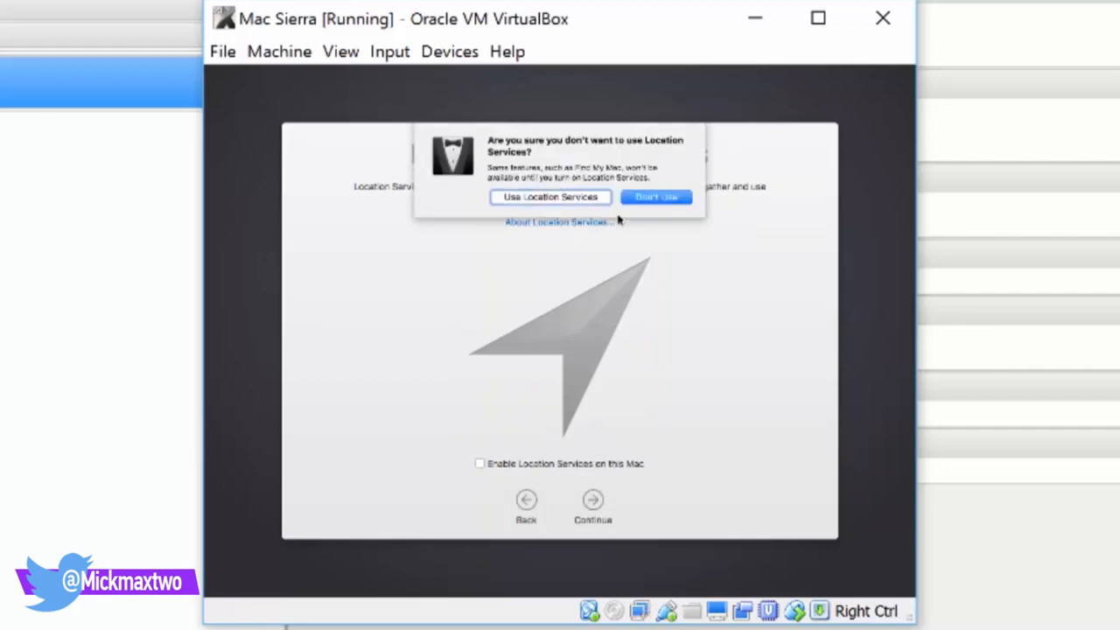
{"action": "left_click", "coordinate": [652, 203]}
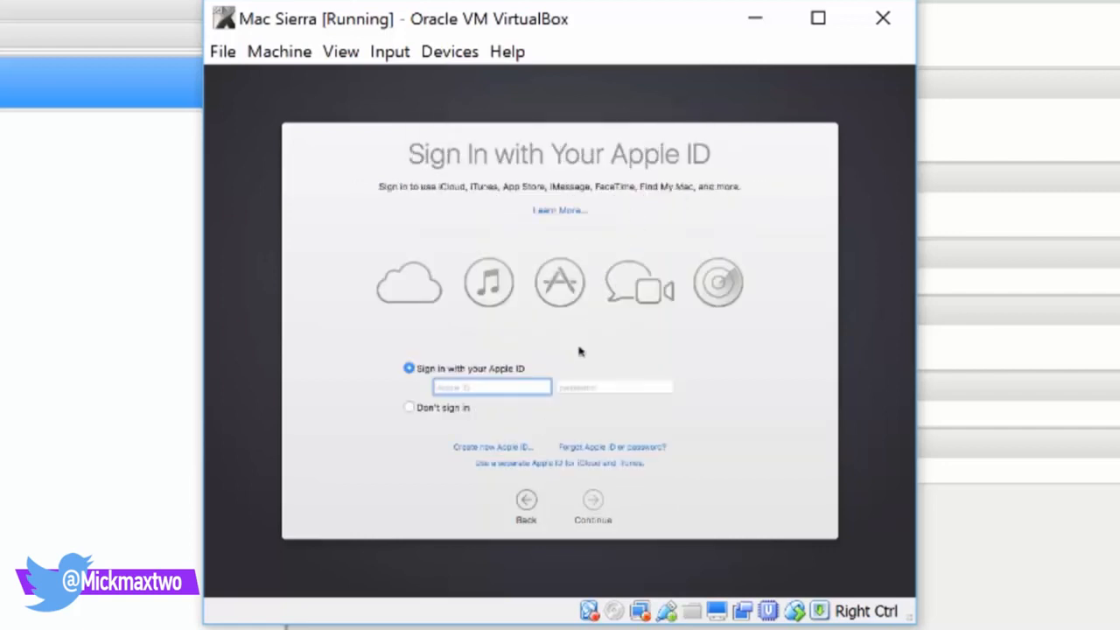
{"action": "left_click", "coordinate": [408, 407]}
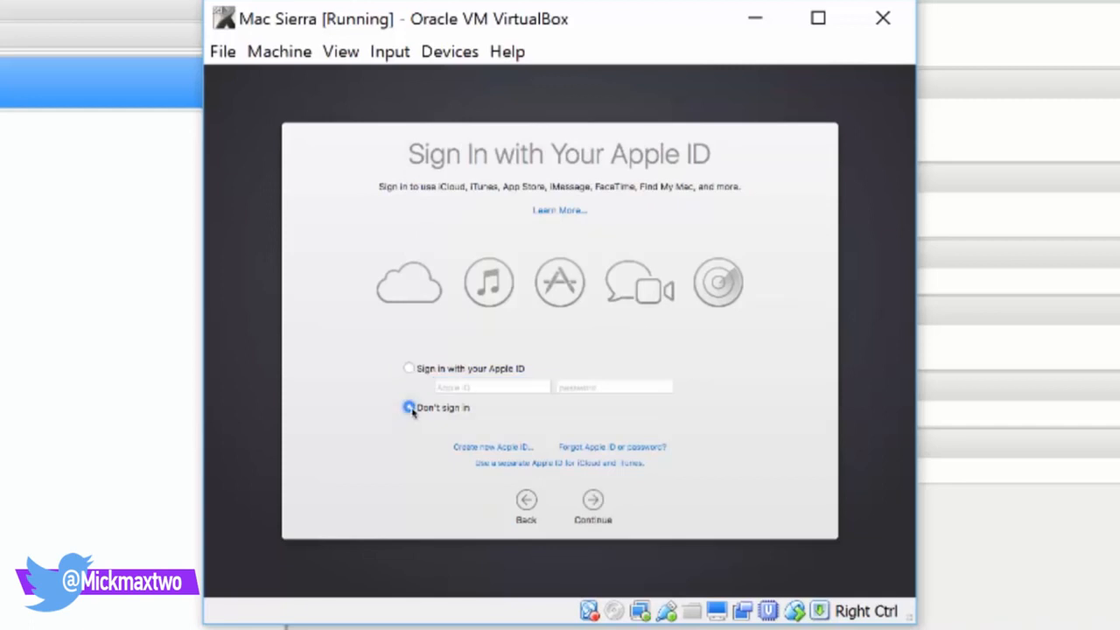
{"action": "left_click", "coordinate": [592, 499]}
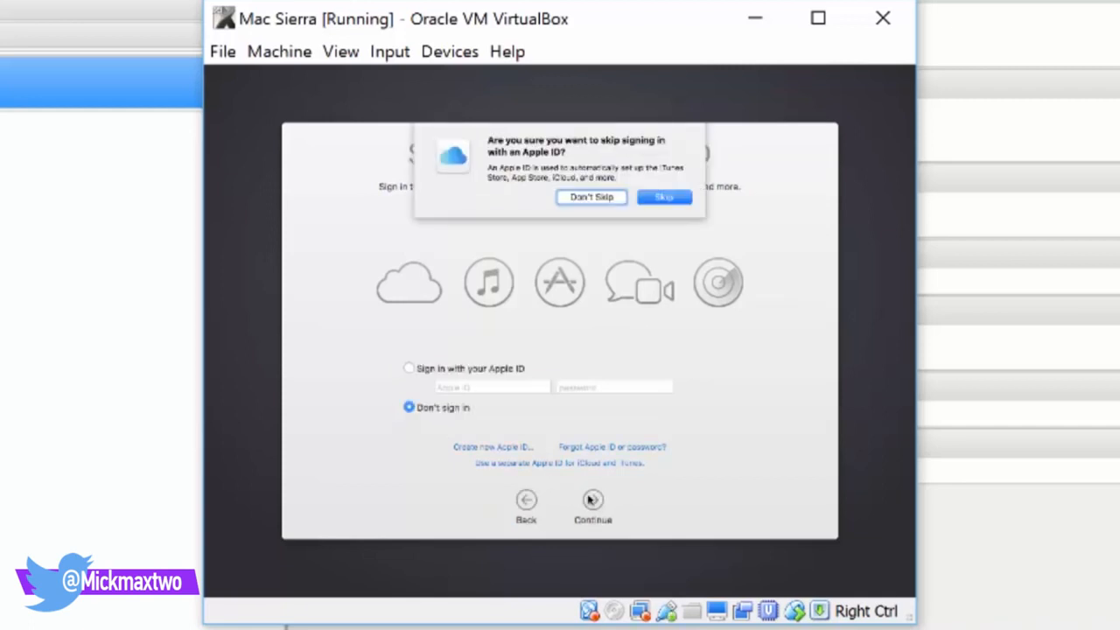
{"action": "left_click", "coordinate": [659, 199]}
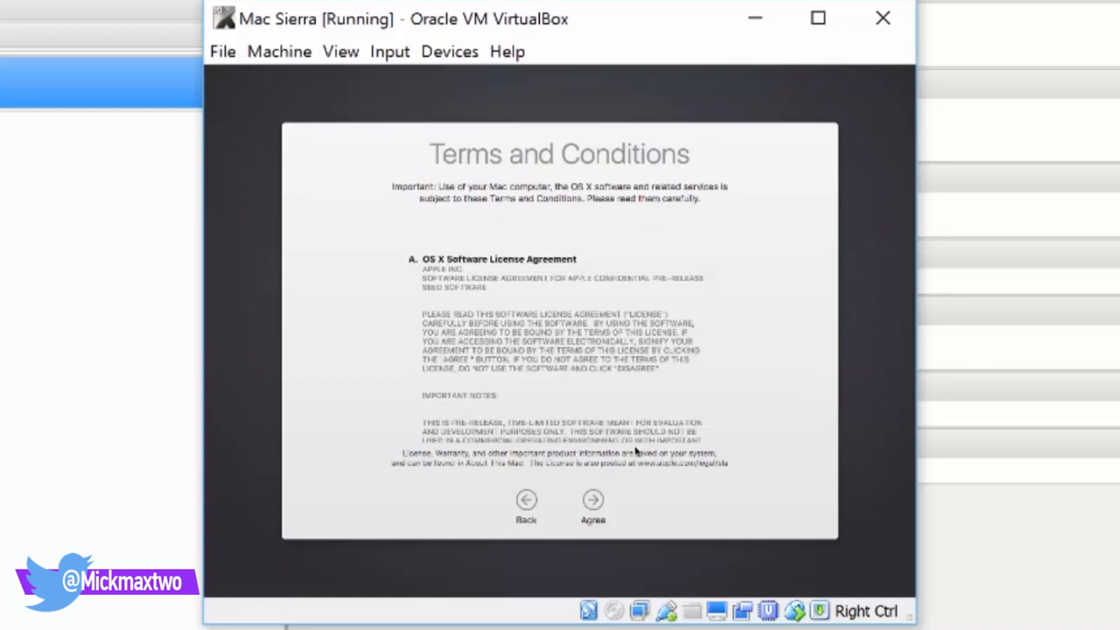
{"action": "left_click", "coordinate": [594, 498]}
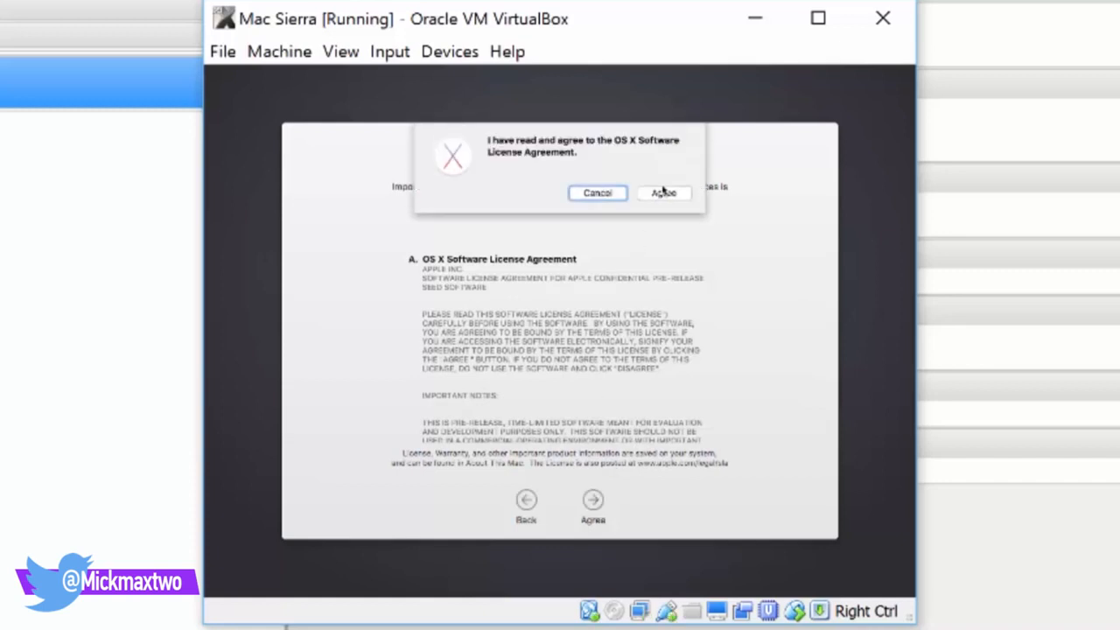
{"action": "left_click", "coordinate": [661, 193]}
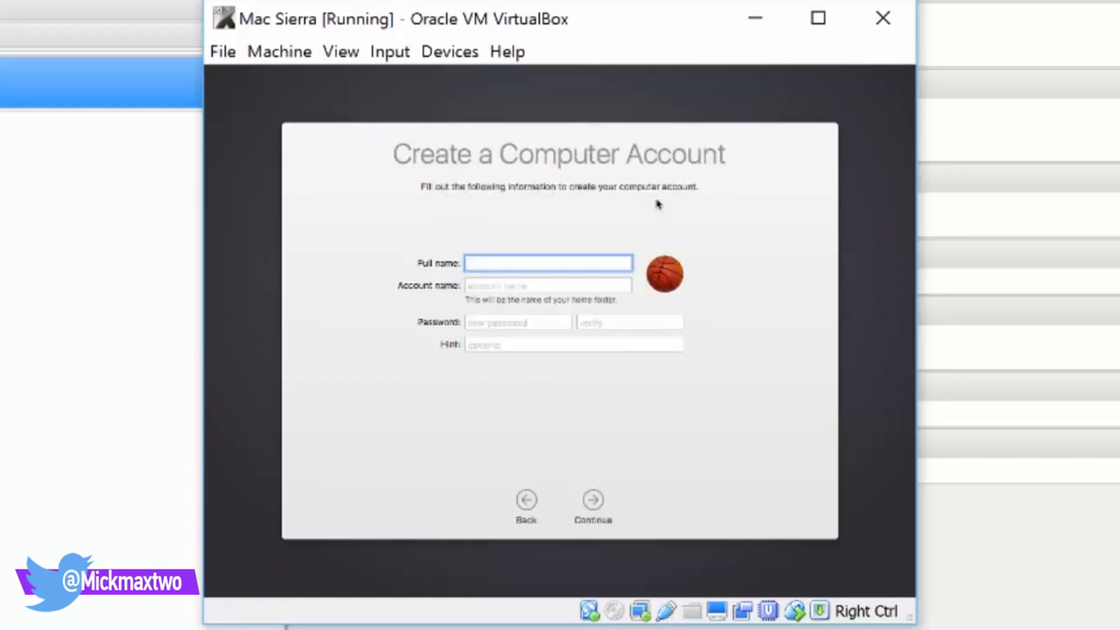
Create the computer account by entering the full name and a password with verification
{"action": "type", "text": "kofi"}
{"action": "key", "text": "Tab"}
{"action": "key", "text": "Tab"}
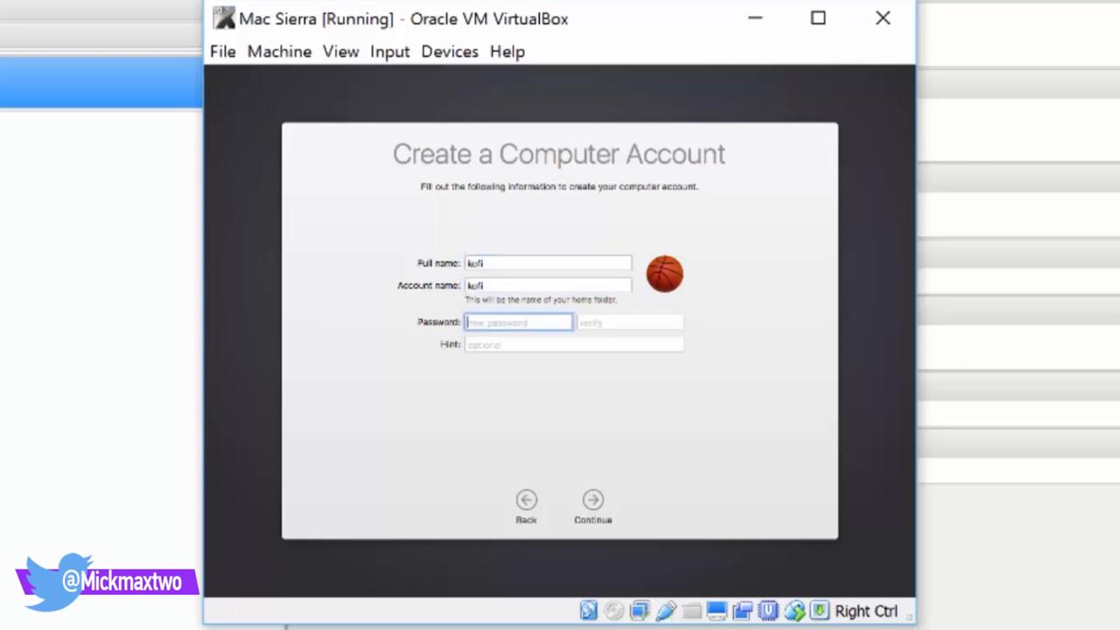
{"action": "type", "text": "123456"}
{"action": "key", "text": "Tab"}
{"action": "type", "text": "12"}
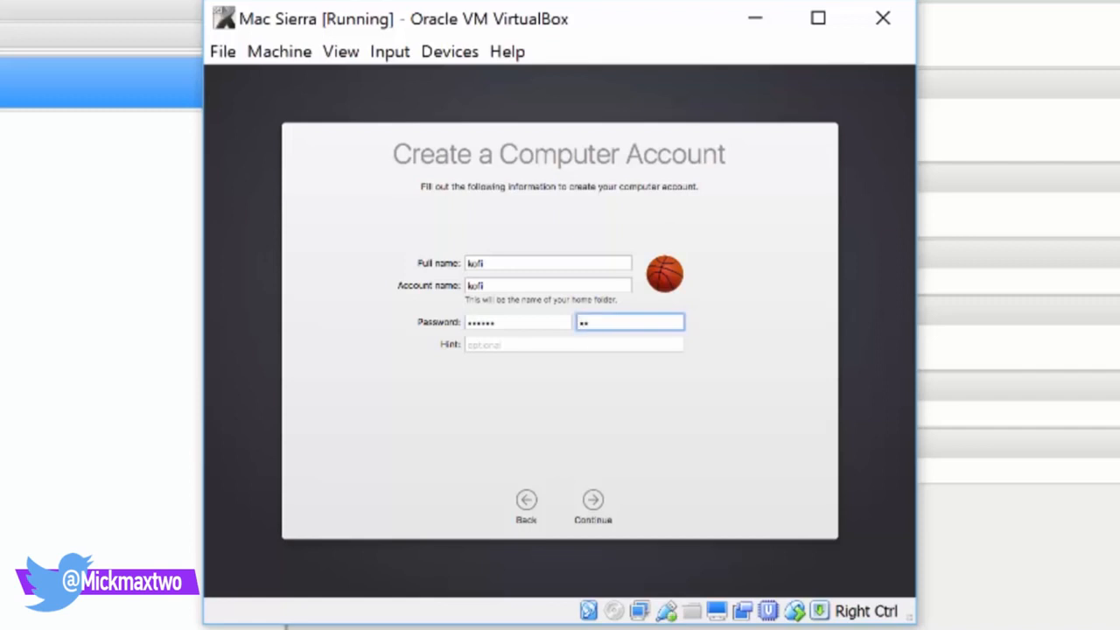
{"action": "key", "text": "BackSpace"}
{"action": "key", "text": "BackSpace"}
{"action": "type", "text": "12"}
{"action": "left_click", "coordinate": [592, 507]}
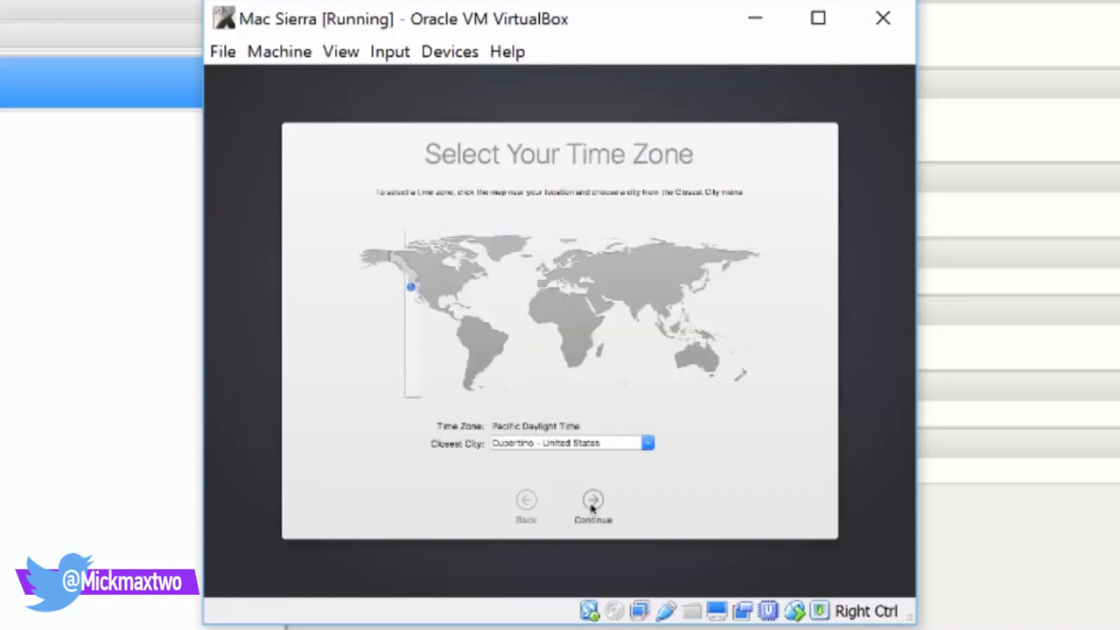
Set the time zone to London, United Kingdom, and continue through Diagnostics and Siri pages
{"action": "left_click", "coordinate": [538, 292]}
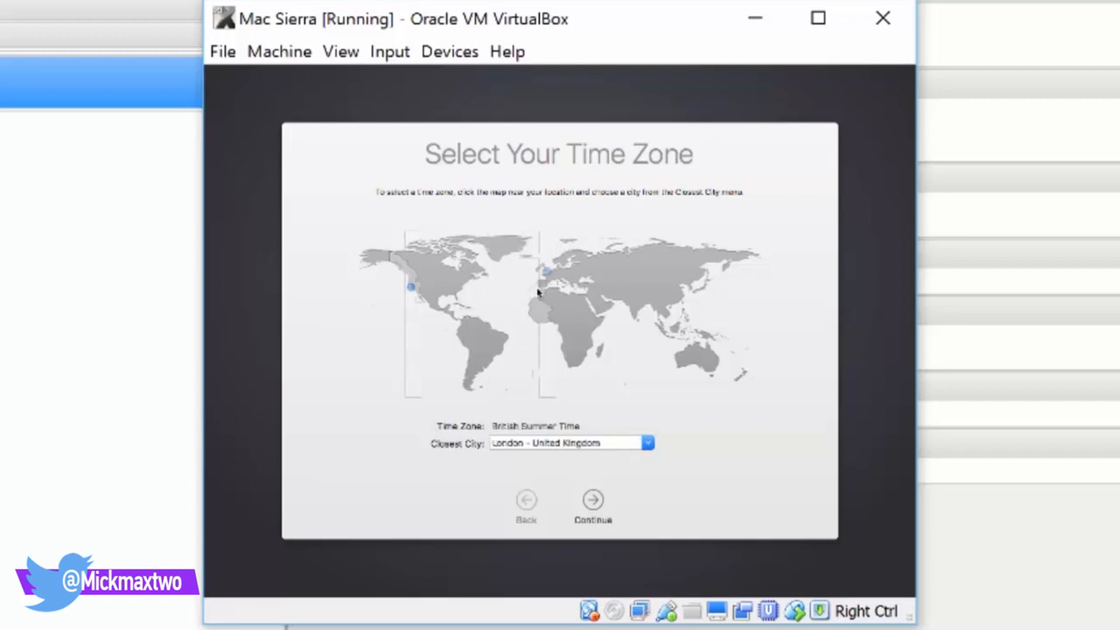
{"action": "left_click", "coordinate": [594, 500]}
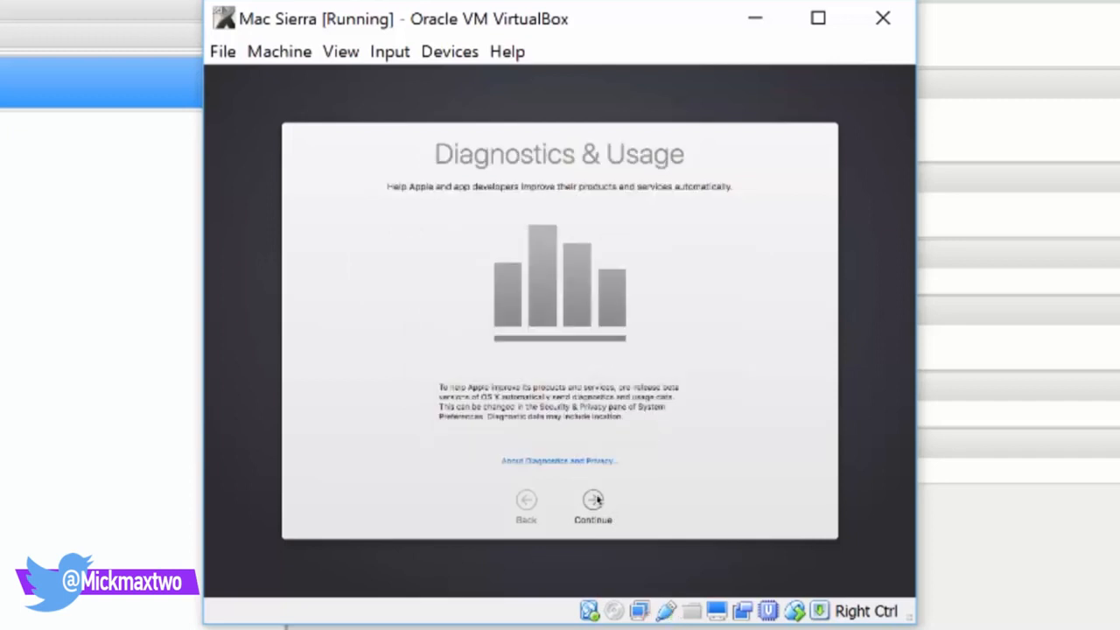
{"action": "left_click", "coordinate": [594, 499]}
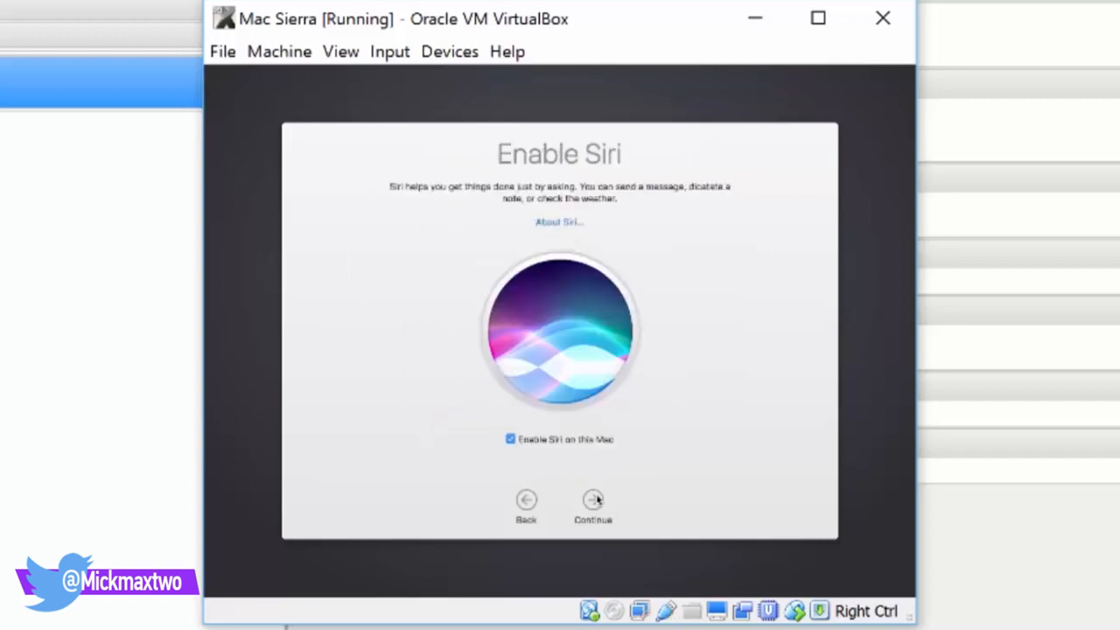
{"action": "left_click", "coordinate": [594, 499]}
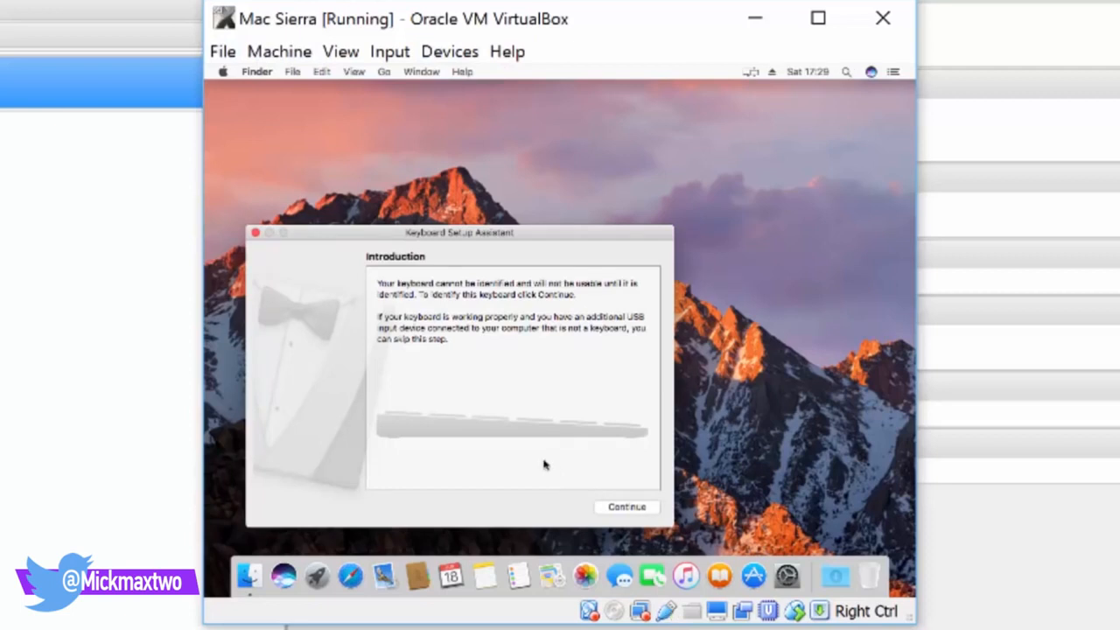
Let Keyboard Setup Assistant identify the keyboard as ISO (European)
{"action": "left_click", "coordinate": [624, 510]}
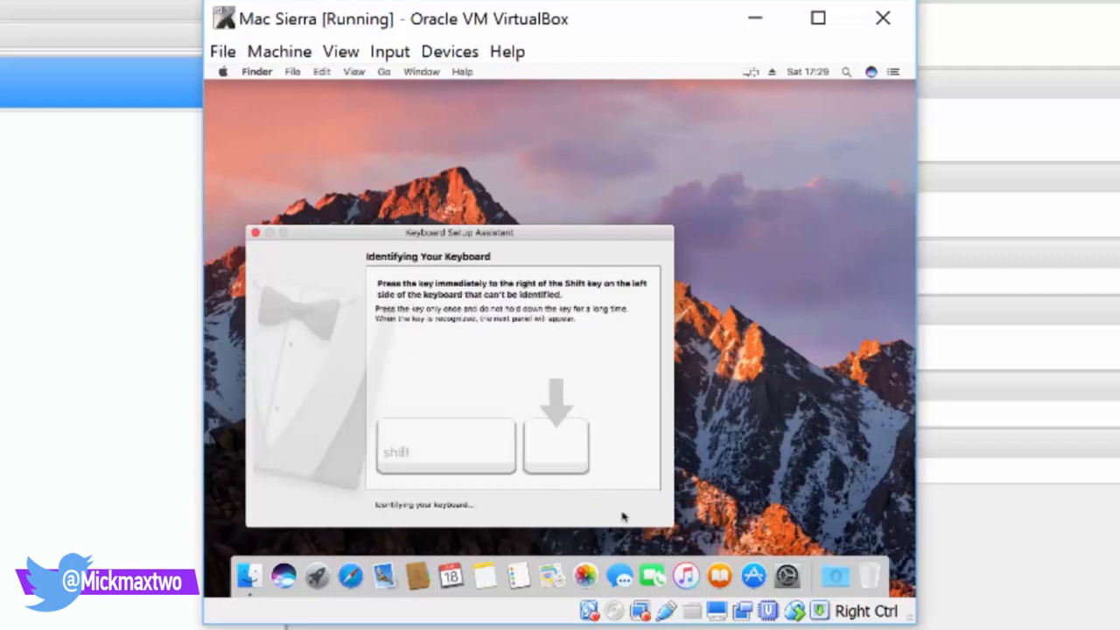
{"action": "key", "text": "backslash"}
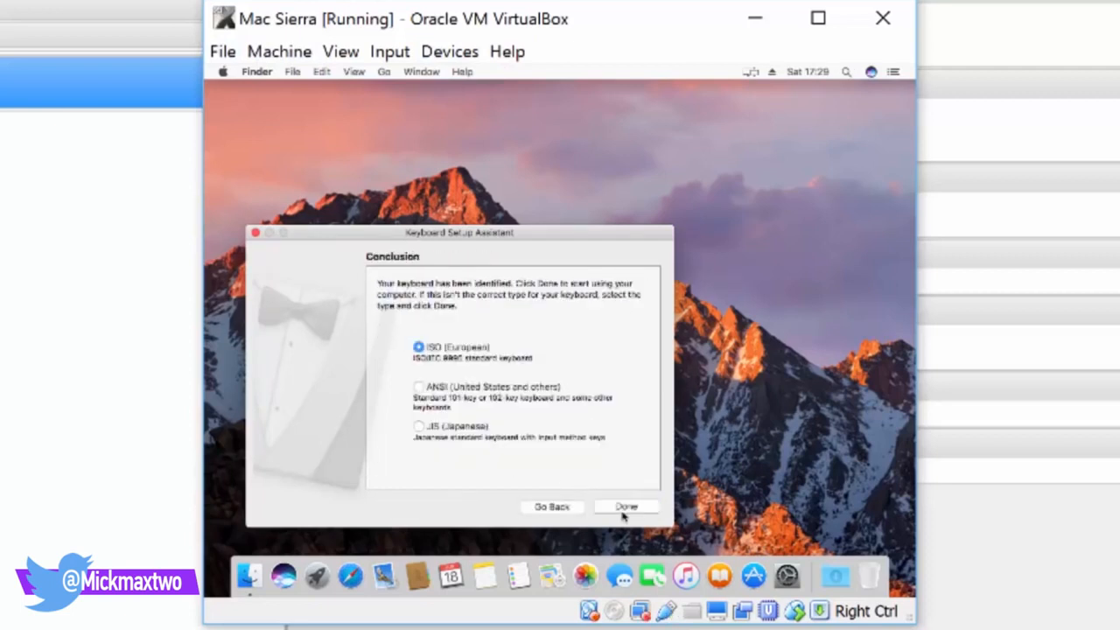
{"action": "left_click", "coordinate": [623, 513]}
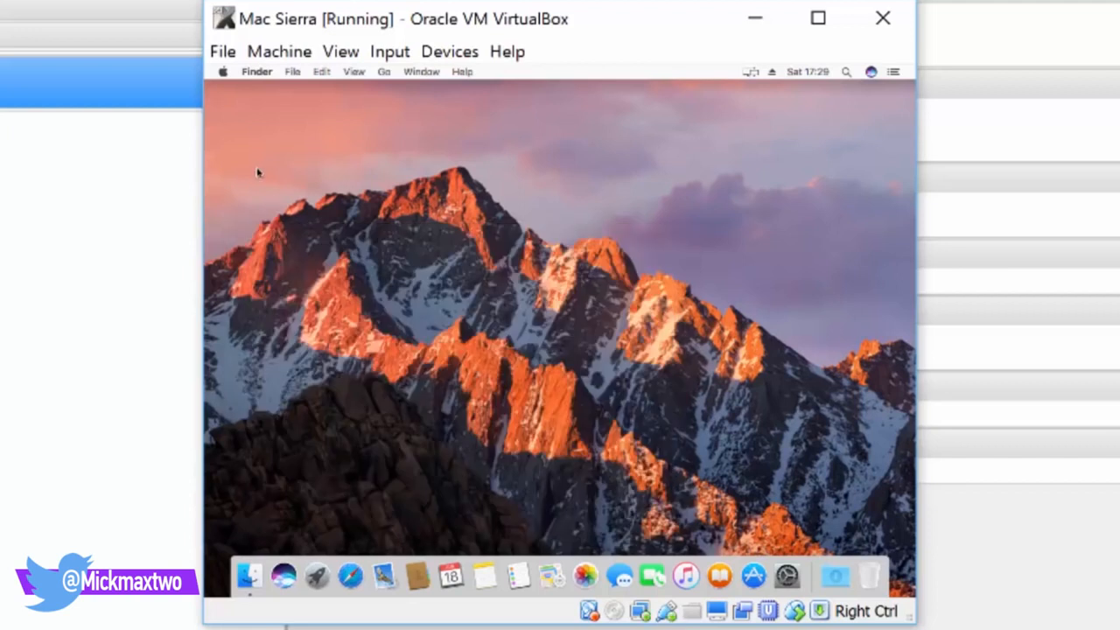
View the macOS Sierra version details in About This Mac, then close it
{"action": "left_click", "coordinate": [223, 72]}
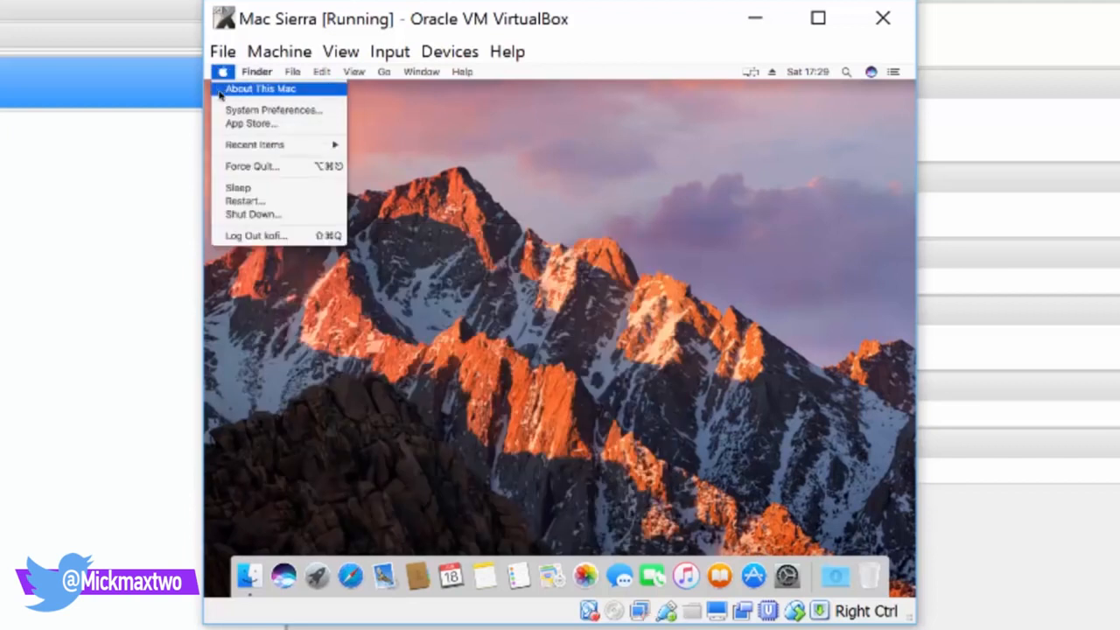
{"action": "left_click", "coordinate": [226, 90]}
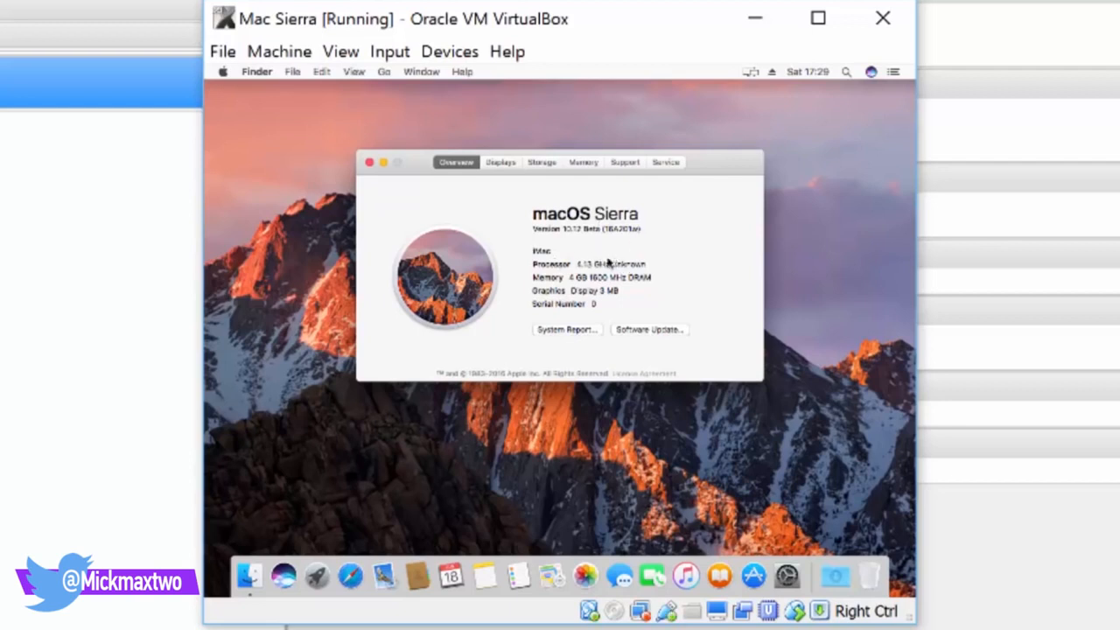
{"action": "left_click", "coordinate": [368, 164]}
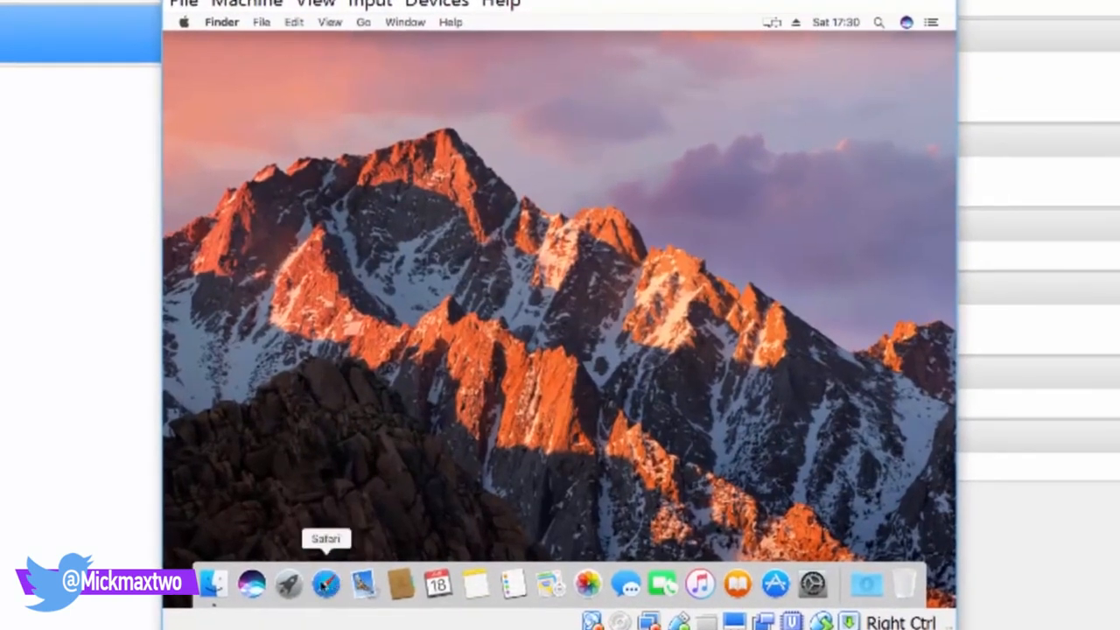
Load yahoo.com in Safari, then bring System Preferences forward
{"action": "left_click", "coordinate": [325, 584]}
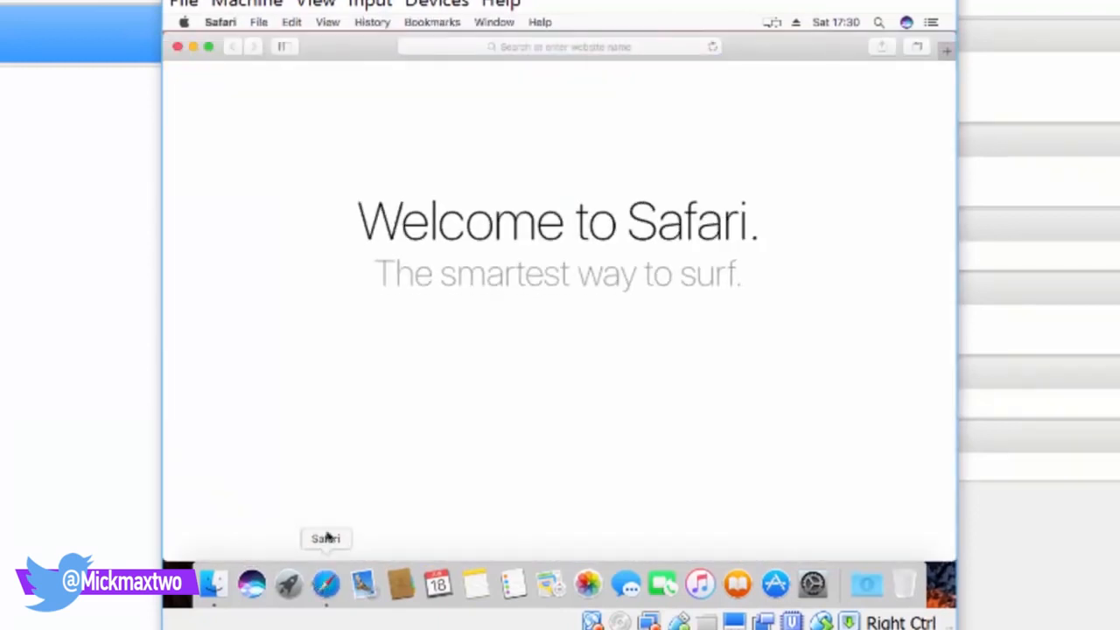
{"action": "left_click", "coordinate": [584, 46]}
{"action": "type", "text": "yahoo.com"}
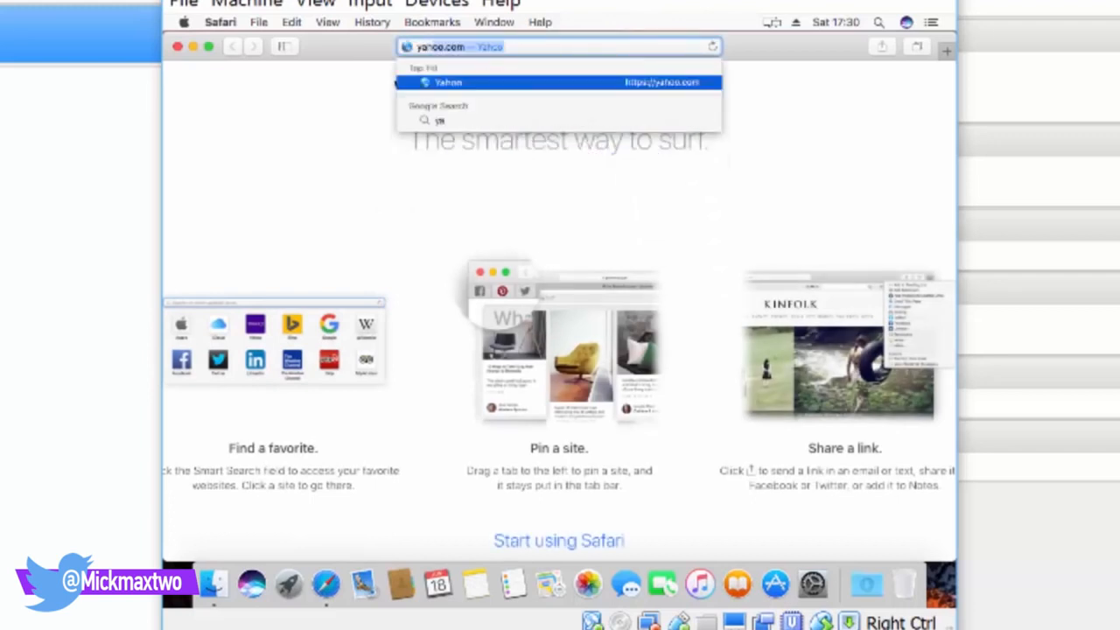
{"action": "key", "text": "Return"}
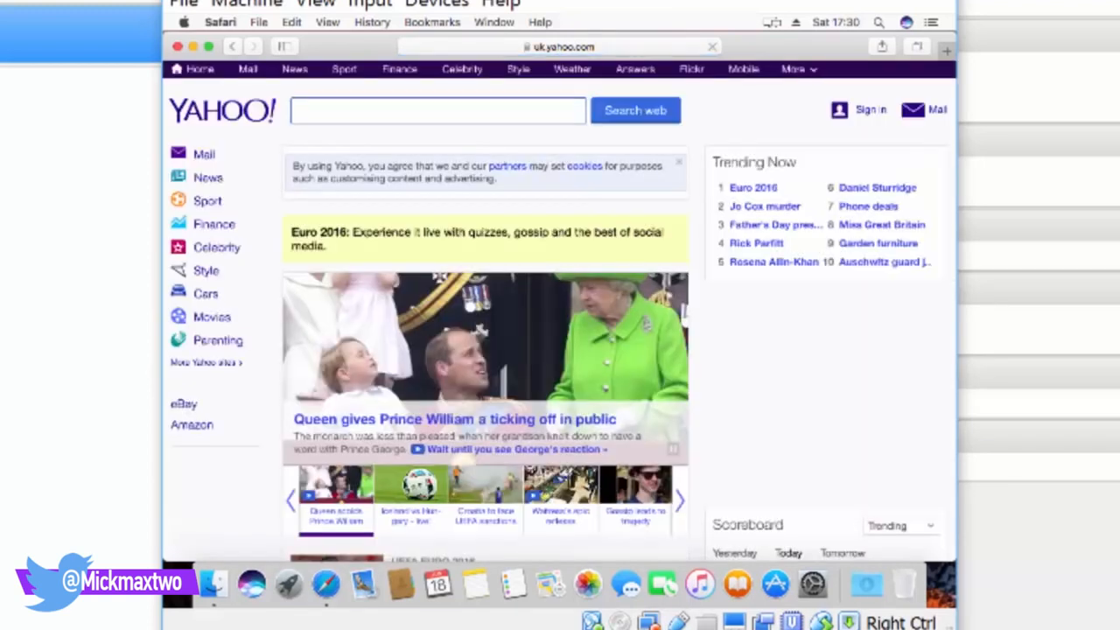
{"action": "left_click", "coordinate": [811, 580]}
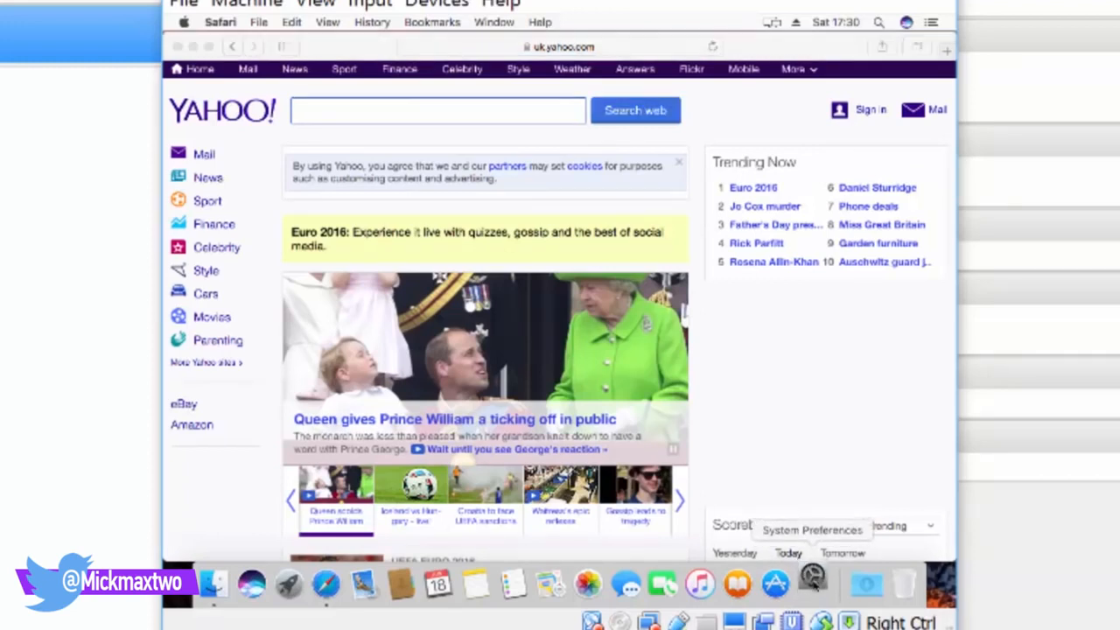